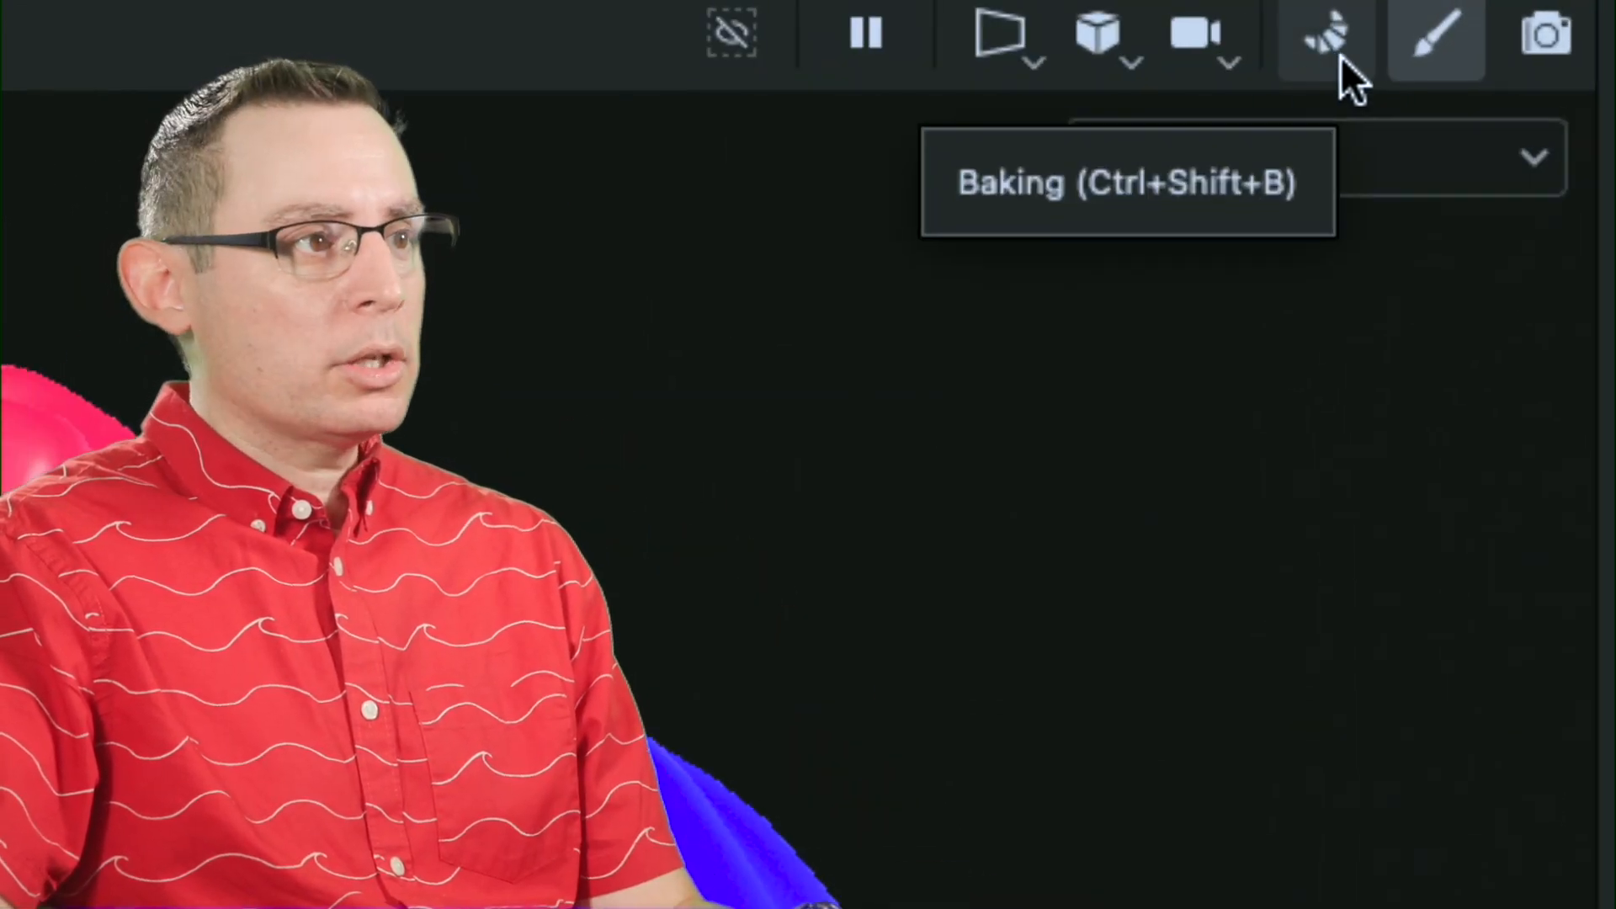
- Enter baking mode and set the common bake output size to 4096 for the Pumpkin texture set
{"action": "left_click", "coordinate": [1513, 18]}
{"action": "left_click_drag", "start_coordinate": [1058, 456], "coordinate": [865, 445], "text": "alt"}
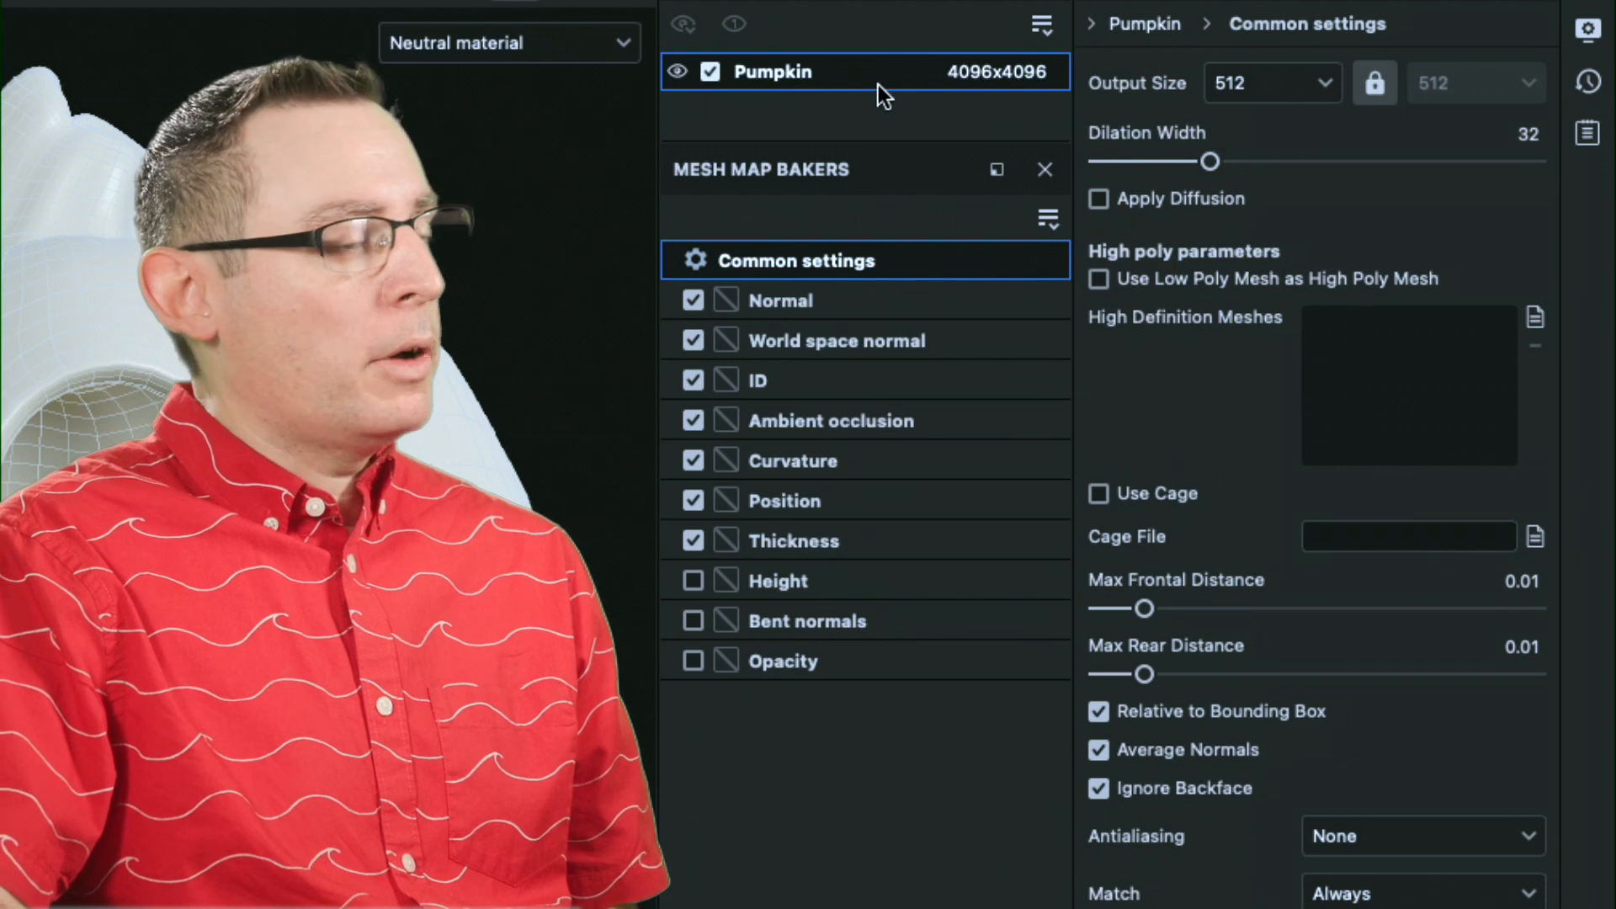
{"action": "left_click", "coordinate": [1238, 80]}
{"action": "left_click", "coordinate": [1264, 352]}
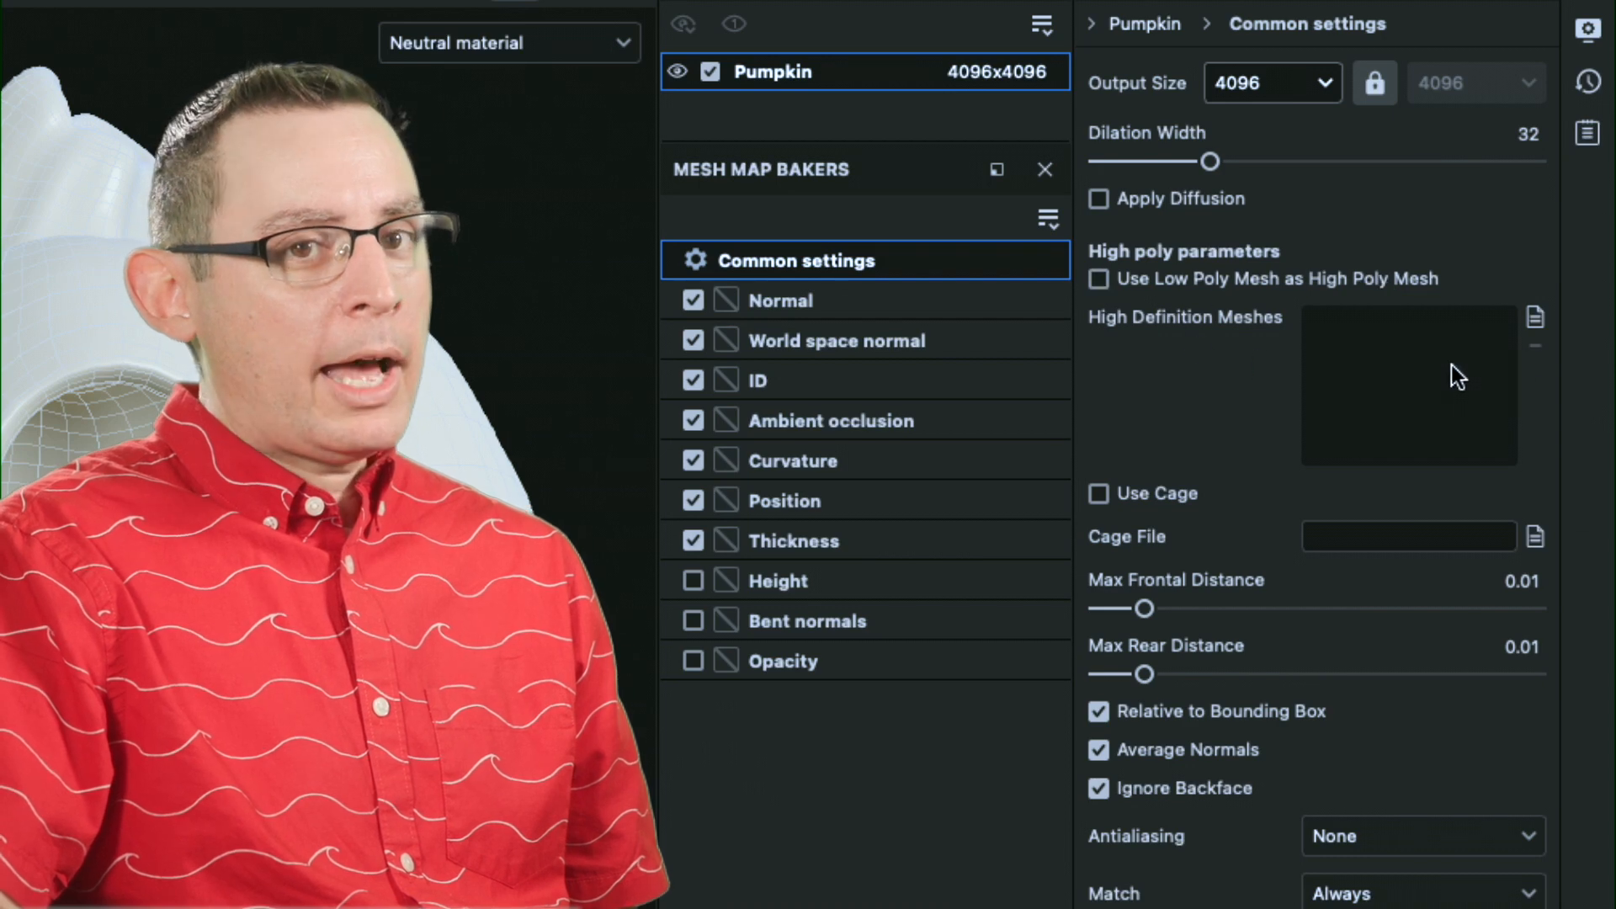
- Load pumpkin_v002_high.fbx as the high definition mesh for the bake
{"action": "left_click", "coordinate": [1535, 317]}
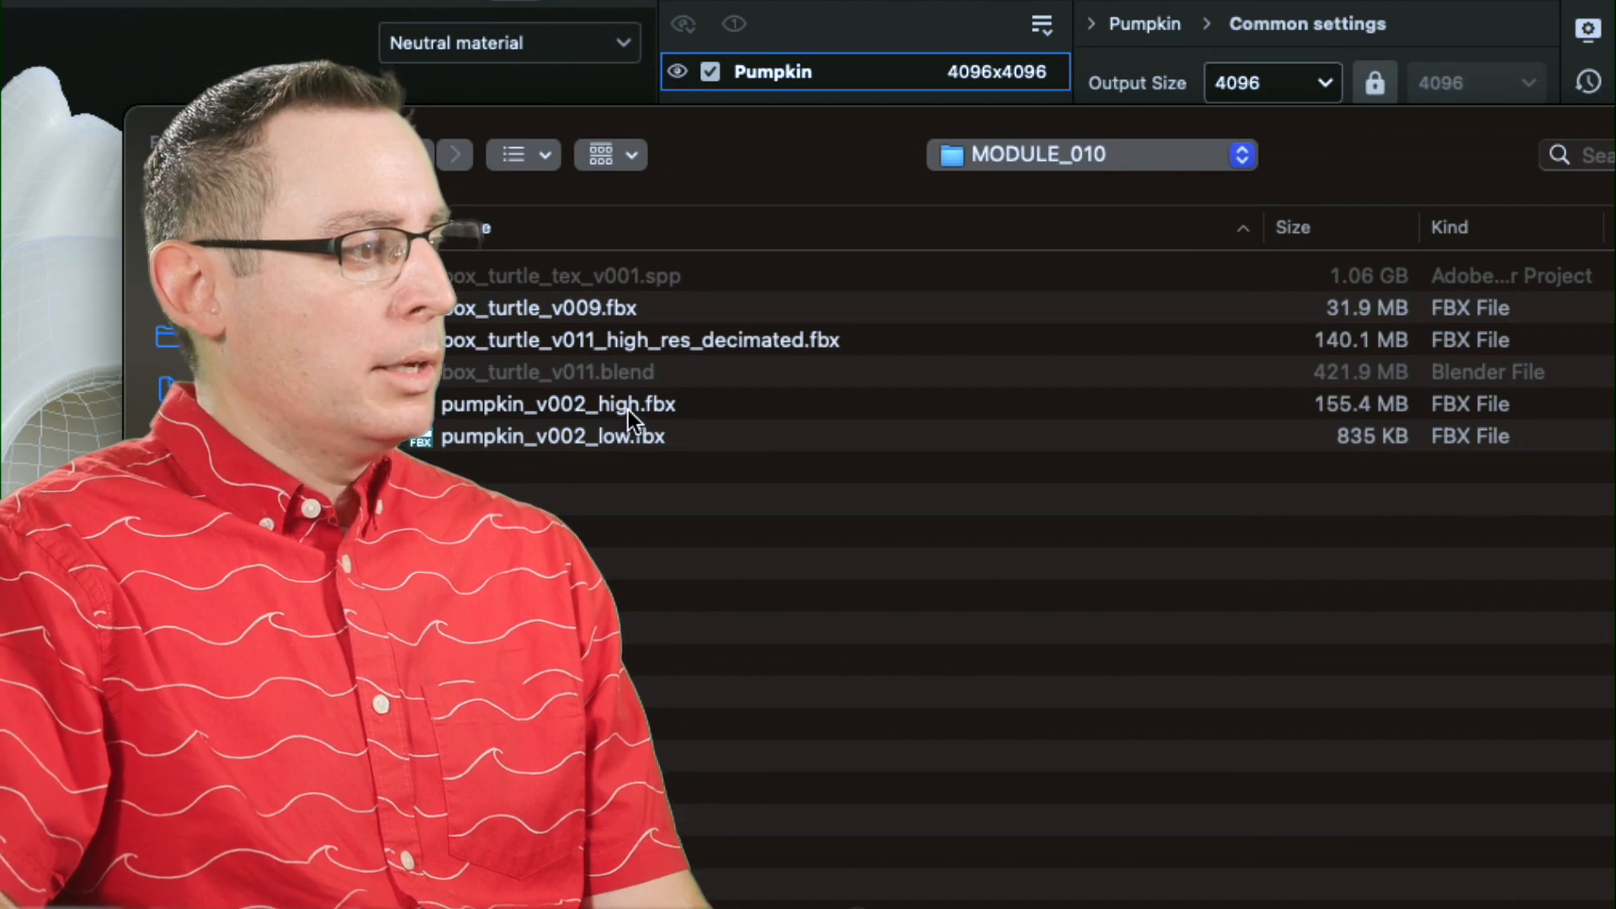
{"action": "double_click", "coordinate": [628, 411]}
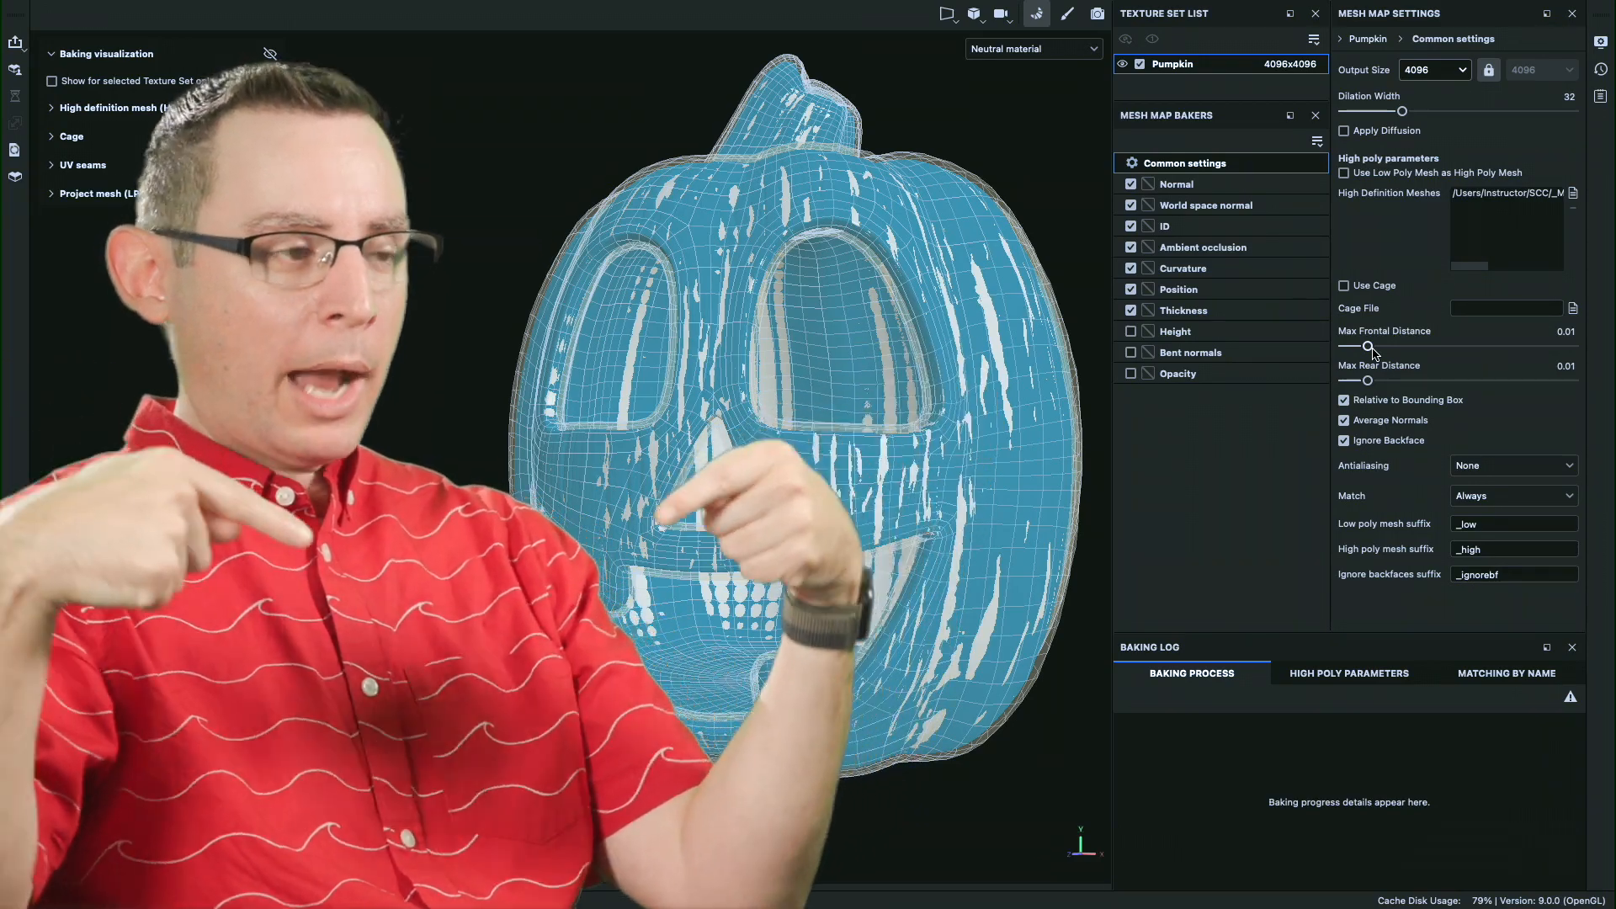
- Try a Max Frontal Distance of 0 and check how the cage covers the pumpkin's face and top
{"action": "mouse_move", "coordinate": [892, 345]}
{"action": "left_mouse_down", "text": "alt"}
{"action": "mouse_move", "coordinate": [867, 358]}
{"action": "mouse_move", "coordinate": [913, 360]}
{"action": "mouse_move", "coordinate": [899, 307]}
{"action": "mouse_move", "coordinate": [883, 353]}
{"action": "left_mouse_up", "text": "alt"}
{"action": "middle_click_drag", "start_coordinate": [867, 489], "coordinate": [851, 376], "text": "alt"}
{"action": "right_click_drag", "start_coordinate": [851, 375], "coordinate": [995, 413], "text": "alt"}
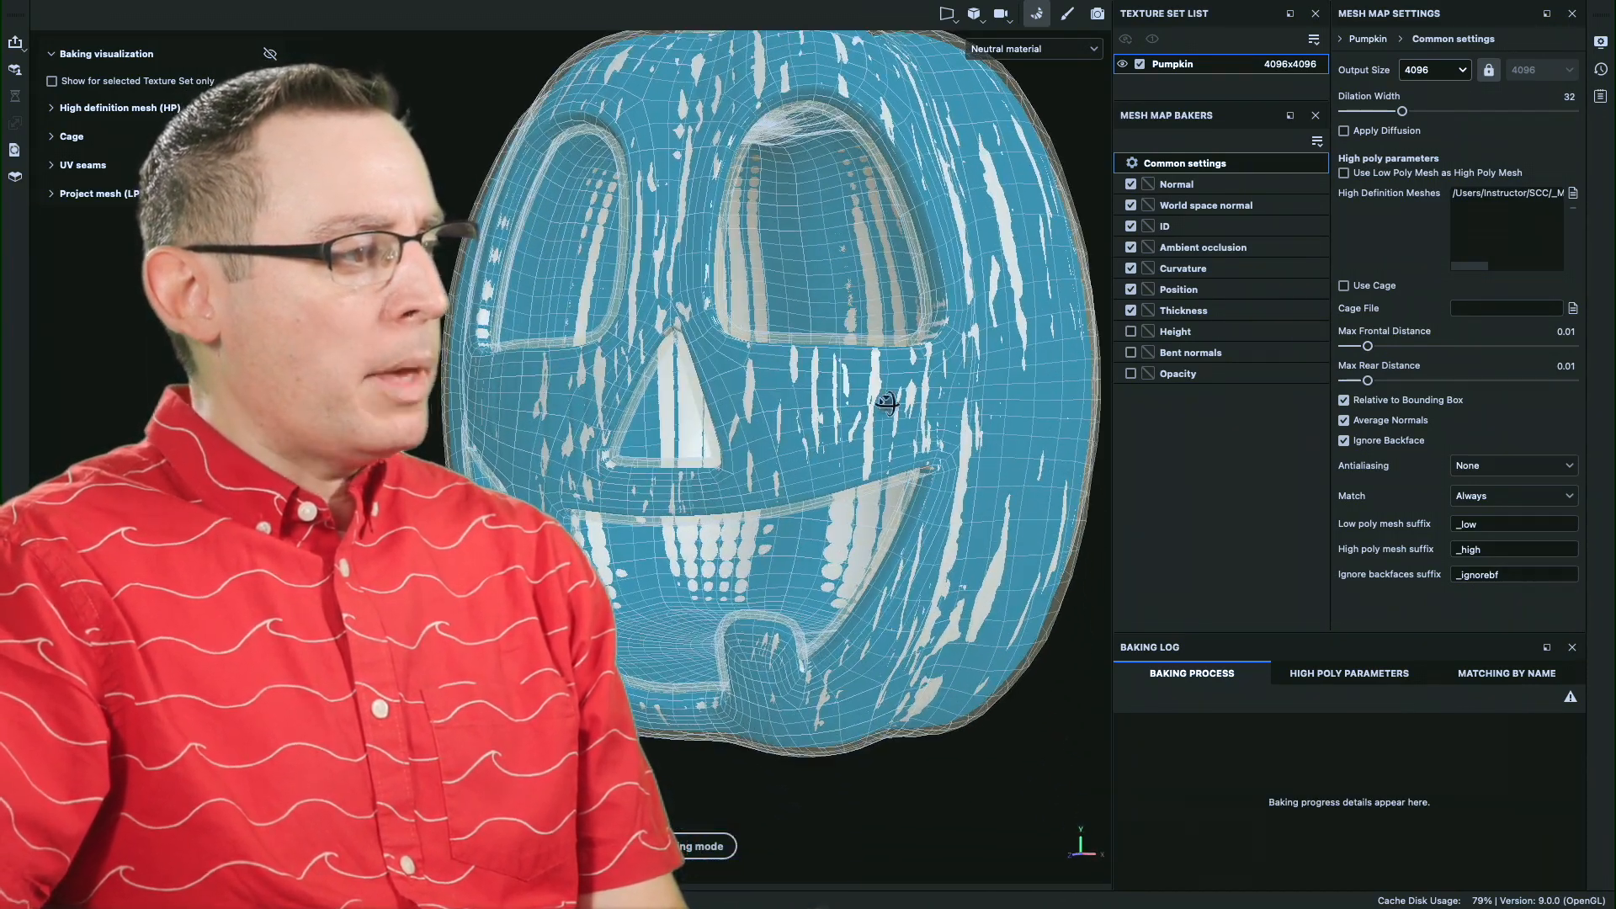
{"action": "left_click_drag", "start_coordinate": [887, 400], "coordinate": [1108, 411], "text": "alt"}
{"action": "middle_click_drag", "start_coordinate": [787, 409], "coordinate": [1033, 418], "text": "alt"}
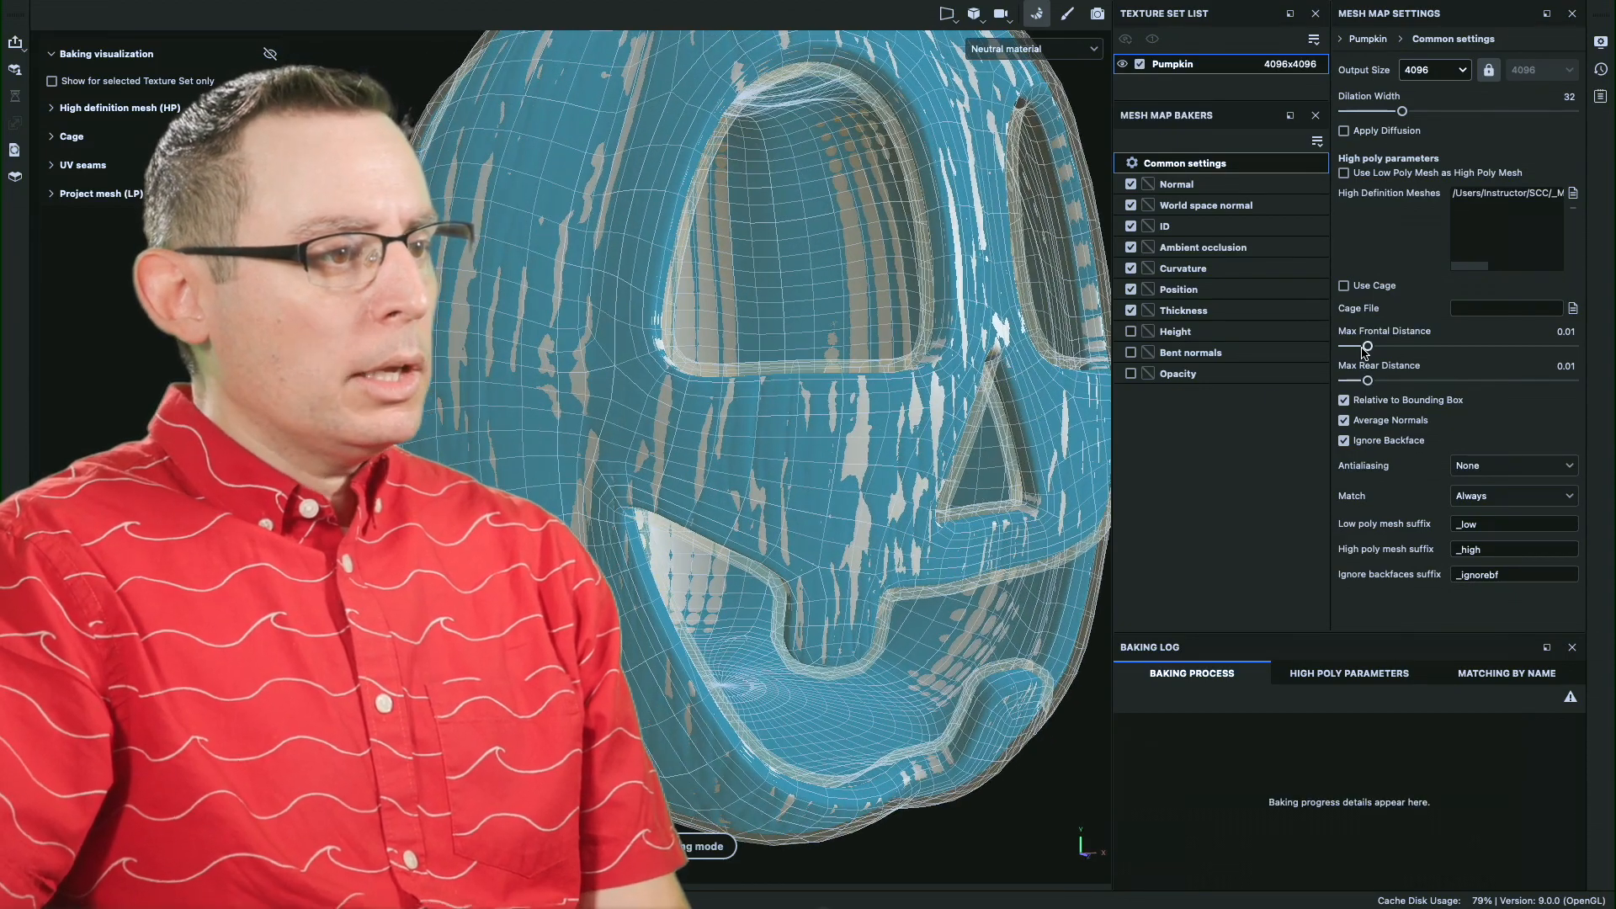
{"action": "left_click_drag", "start_coordinate": [1368, 347], "coordinate": [1343, 352]}
{"action": "left_click_drag", "start_coordinate": [933, 347], "coordinate": [943, 416], "text": "alt"}
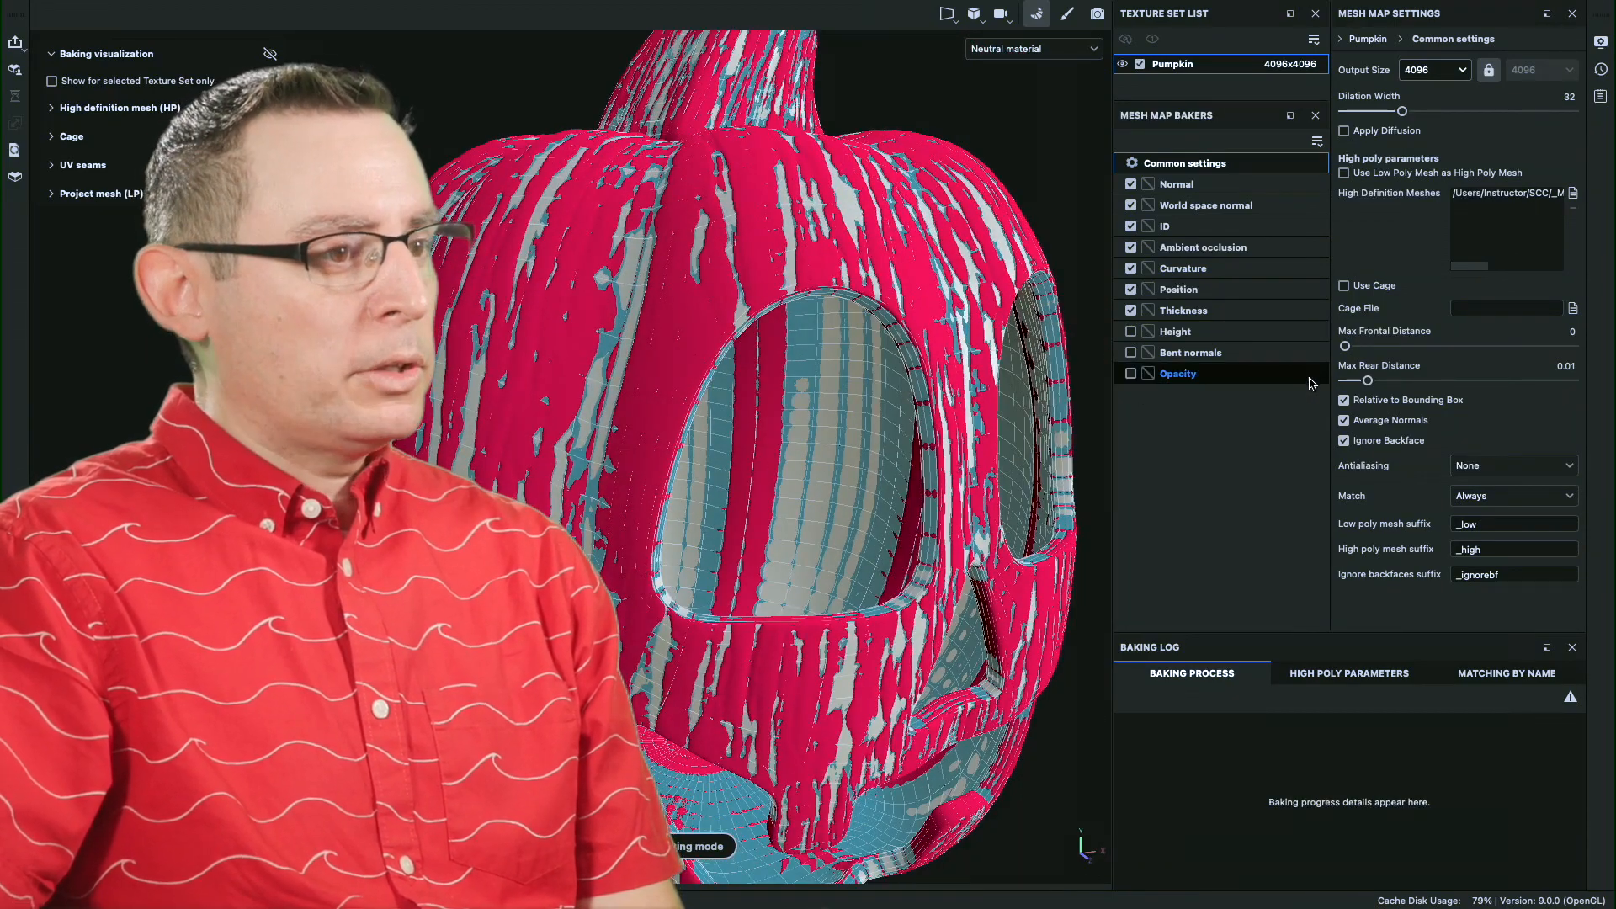
{"action": "left_click_drag", "start_coordinate": [950, 351], "coordinate": [1037, 389], "text": "alt"}
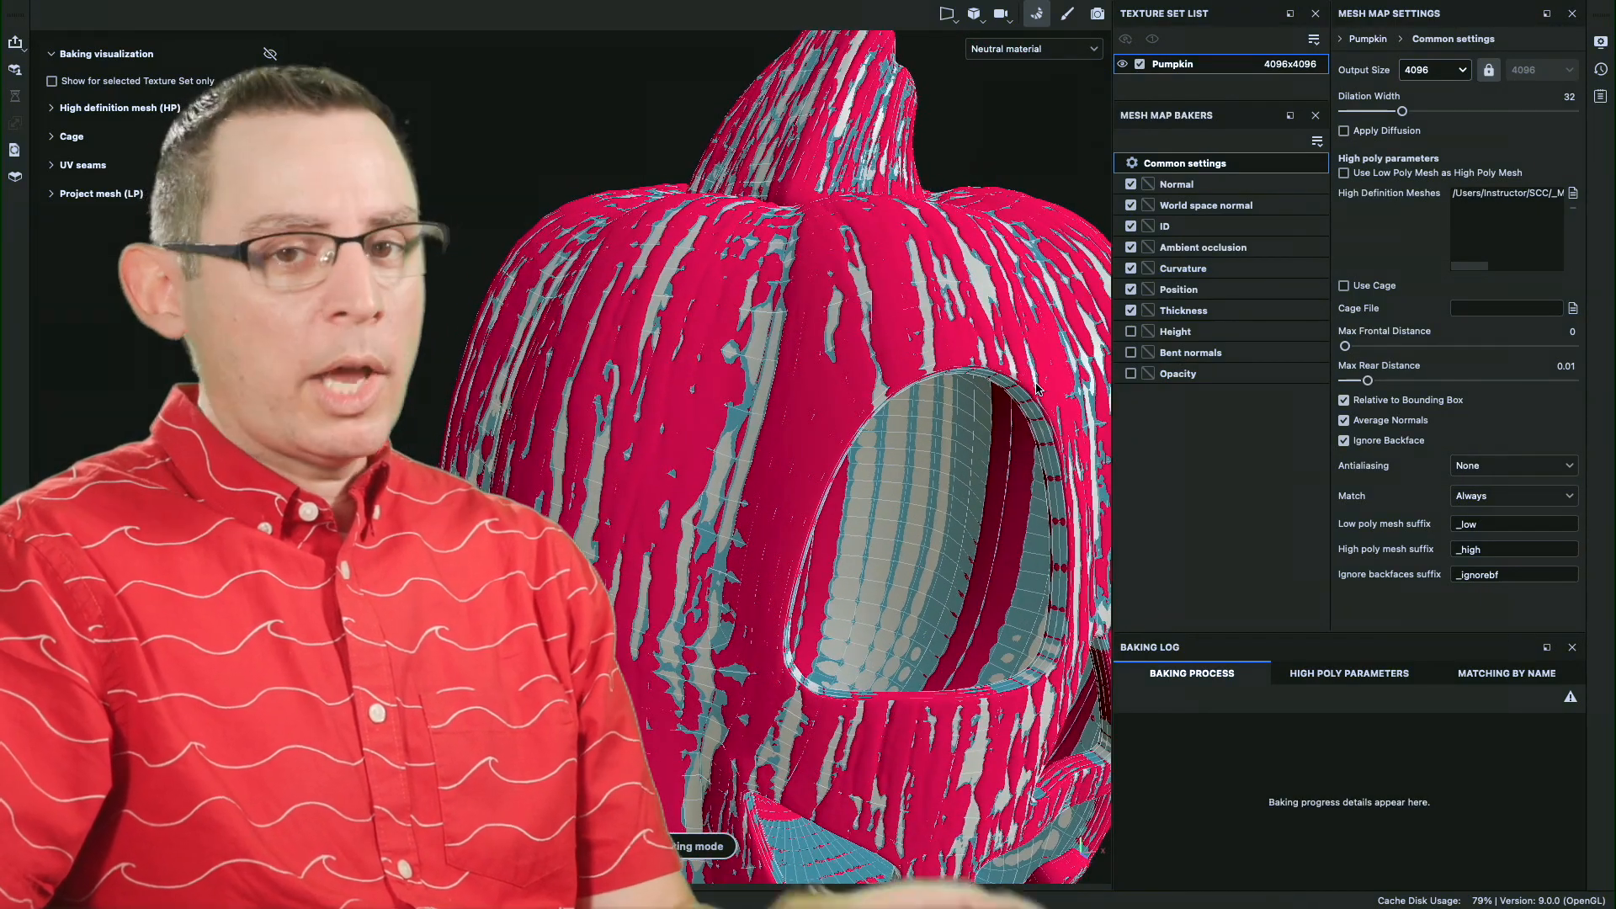
- Try Max Frontal Distance values of 0.0066 and 0.1015, checking the cage around the pumpkin's mouth
{"action": "left_click_drag", "start_coordinate": [1347, 349], "coordinate": [1363, 353]}
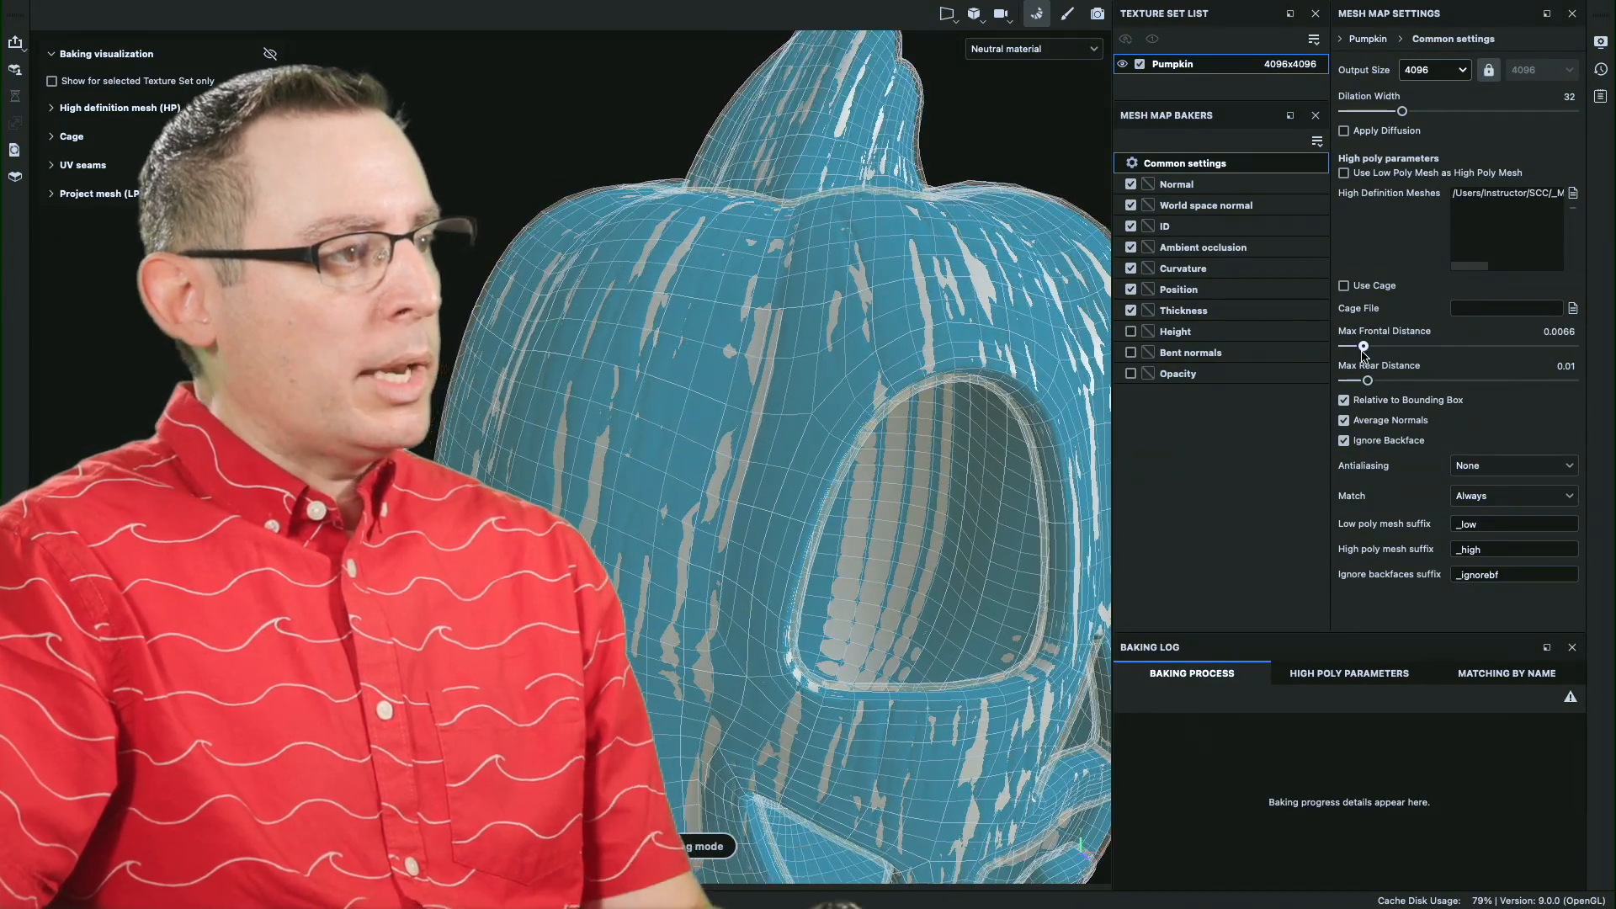
{"action": "left_click_drag", "start_coordinate": [1064, 412], "coordinate": [825, 110], "text": "alt"}
{"action": "left_click_drag", "start_coordinate": [1367, 346], "coordinate": [1418, 347]}
{"action": "left_click_drag", "start_coordinate": [840, 322], "coordinate": [949, 426], "text": "alt"}
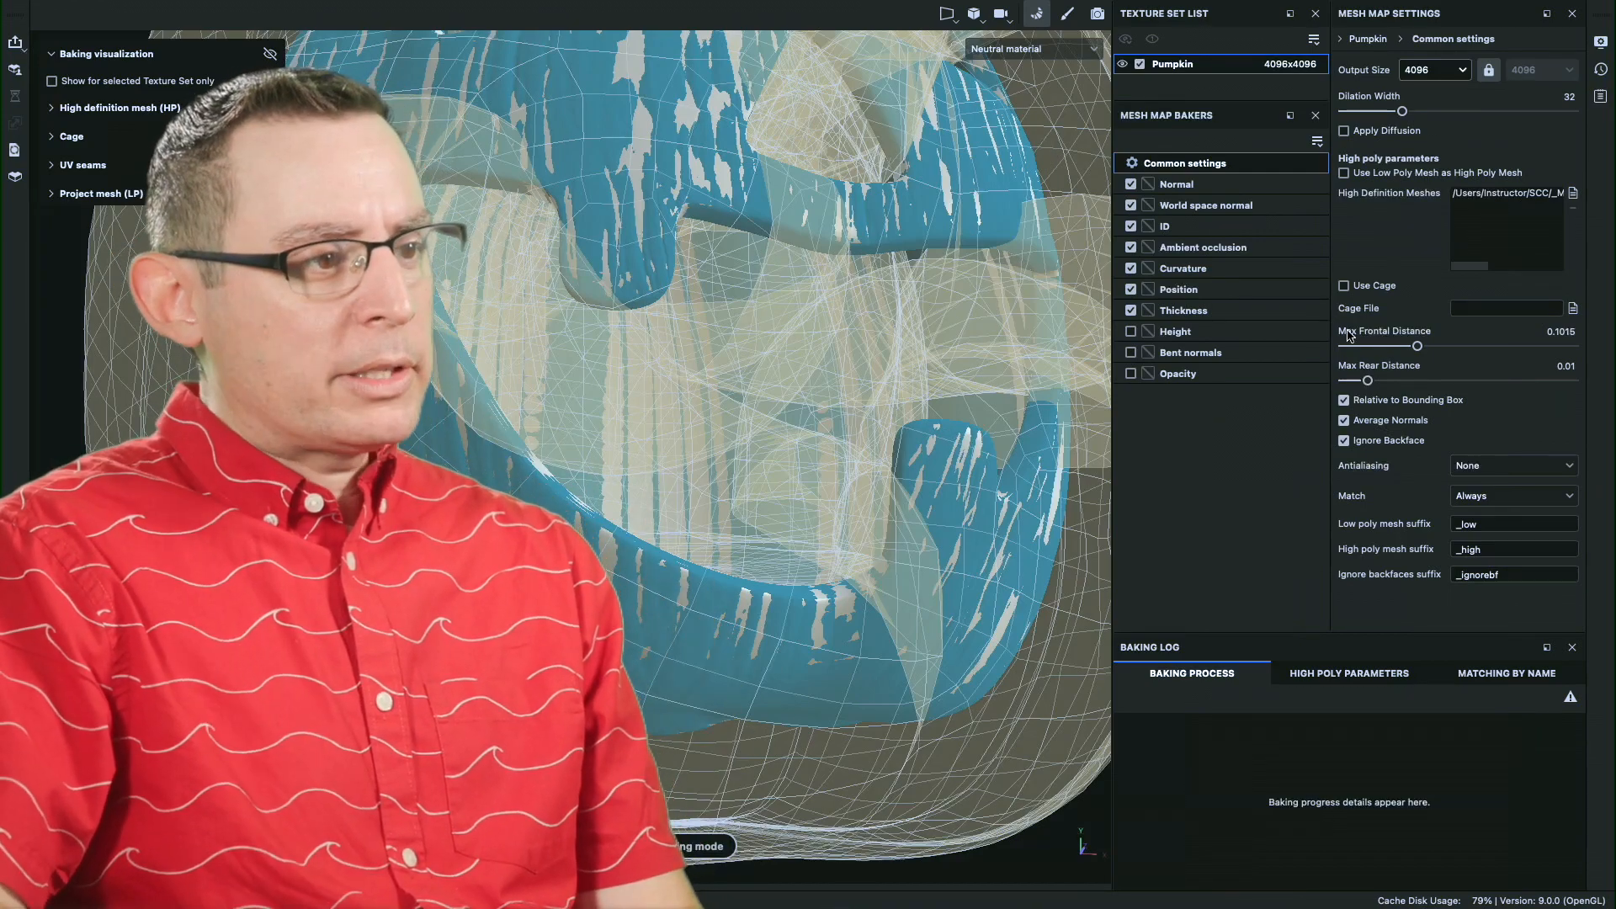
- Set the Max Frontal Distance to 0.0086, checking from all sides that the cage encloses the high poly pumpkin
{"action": "left_click_drag", "start_coordinate": [1418, 347], "coordinate": [1355, 347]}
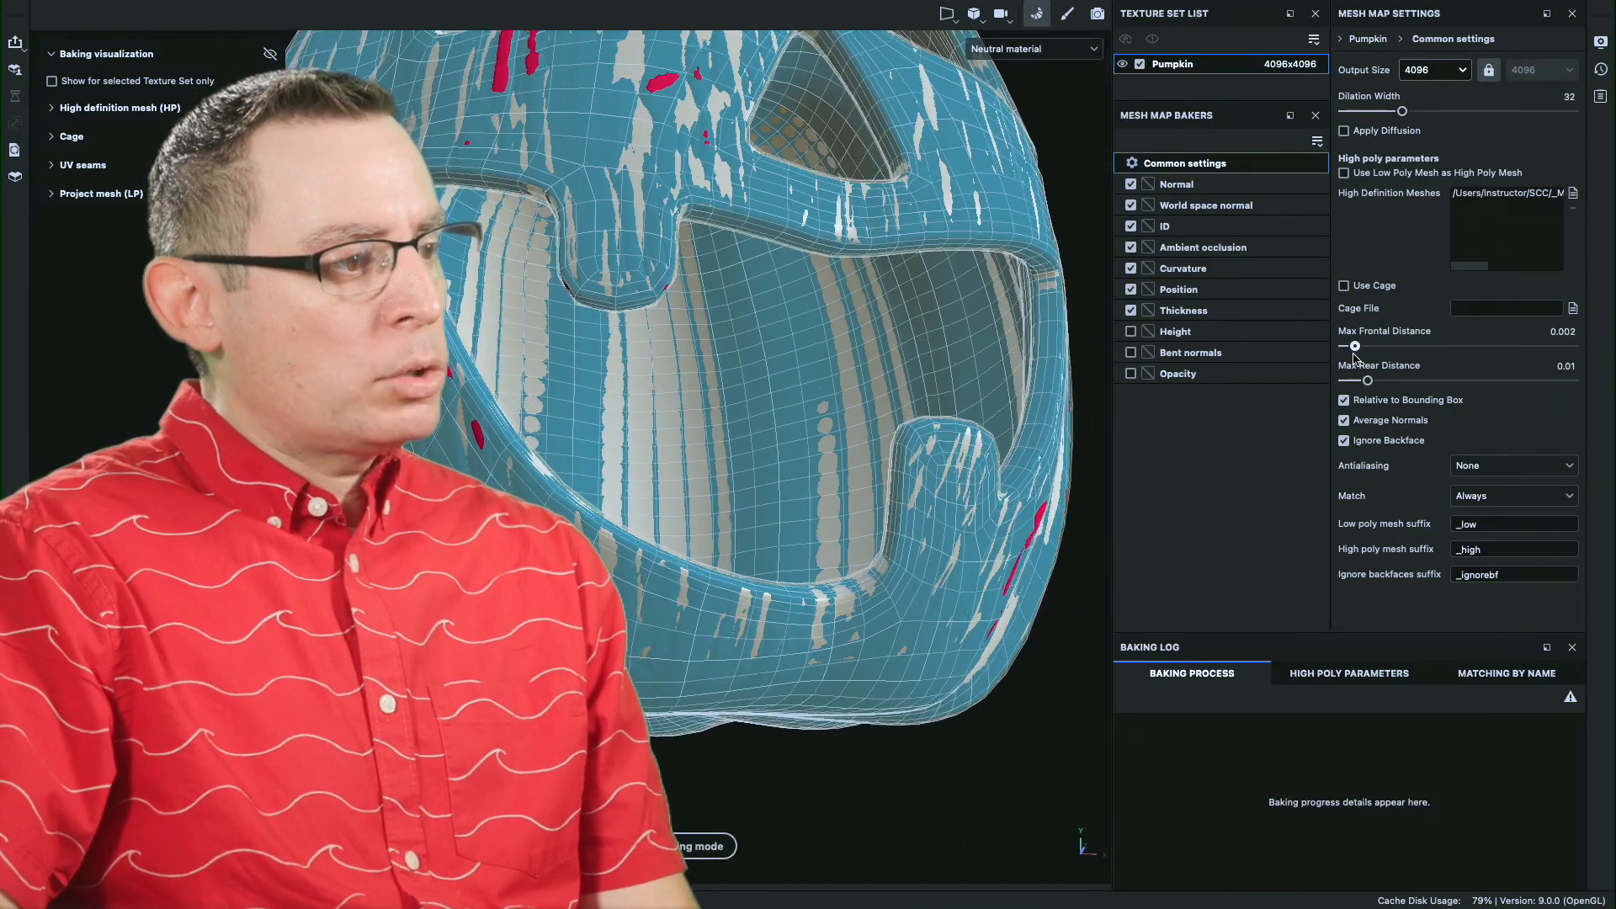
{"action": "left_click_drag", "start_coordinate": [1355, 351], "coordinate": [1359, 352]}
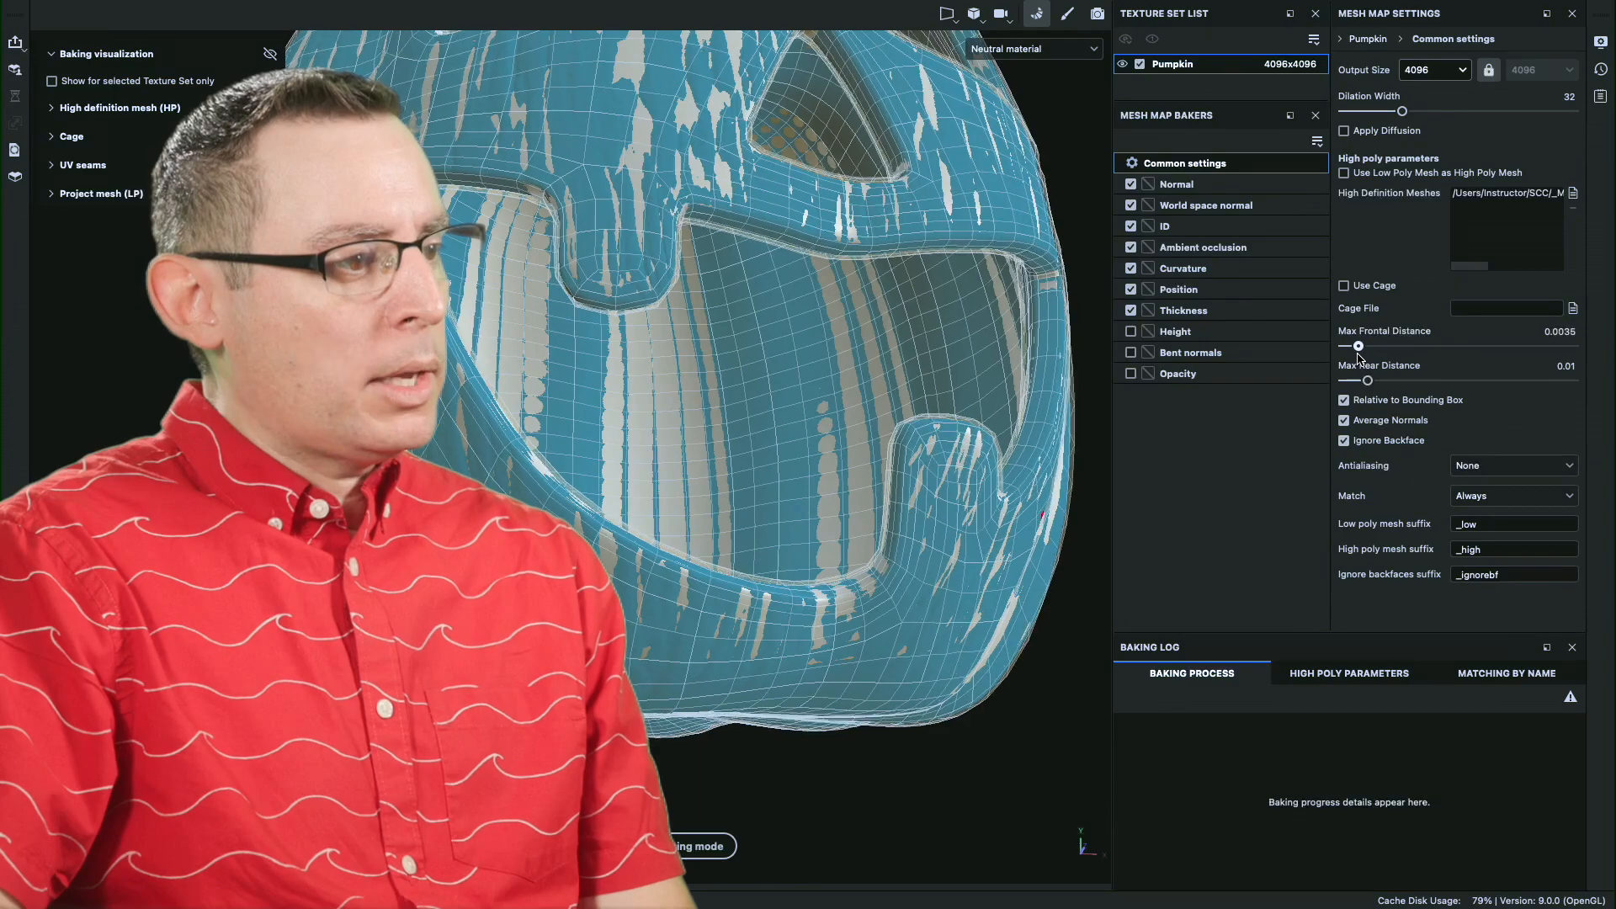
{"action": "left_click_drag", "start_coordinate": [761, 354], "coordinate": [648, 368], "text": "alt"}
{"action": "right_click_drag", "start_coordinate": [648, 368], "coordinate": [812, 365], "text": "alt"}
{"action": "left_click_drag", "start_coordinate": [812, 365], "coordinate": [851, 351], "text": "alt"}
{"action": "middle_click_drag", "start_coordinate": [851, 350], "coordinate": [901, 379], "text": "alt"}
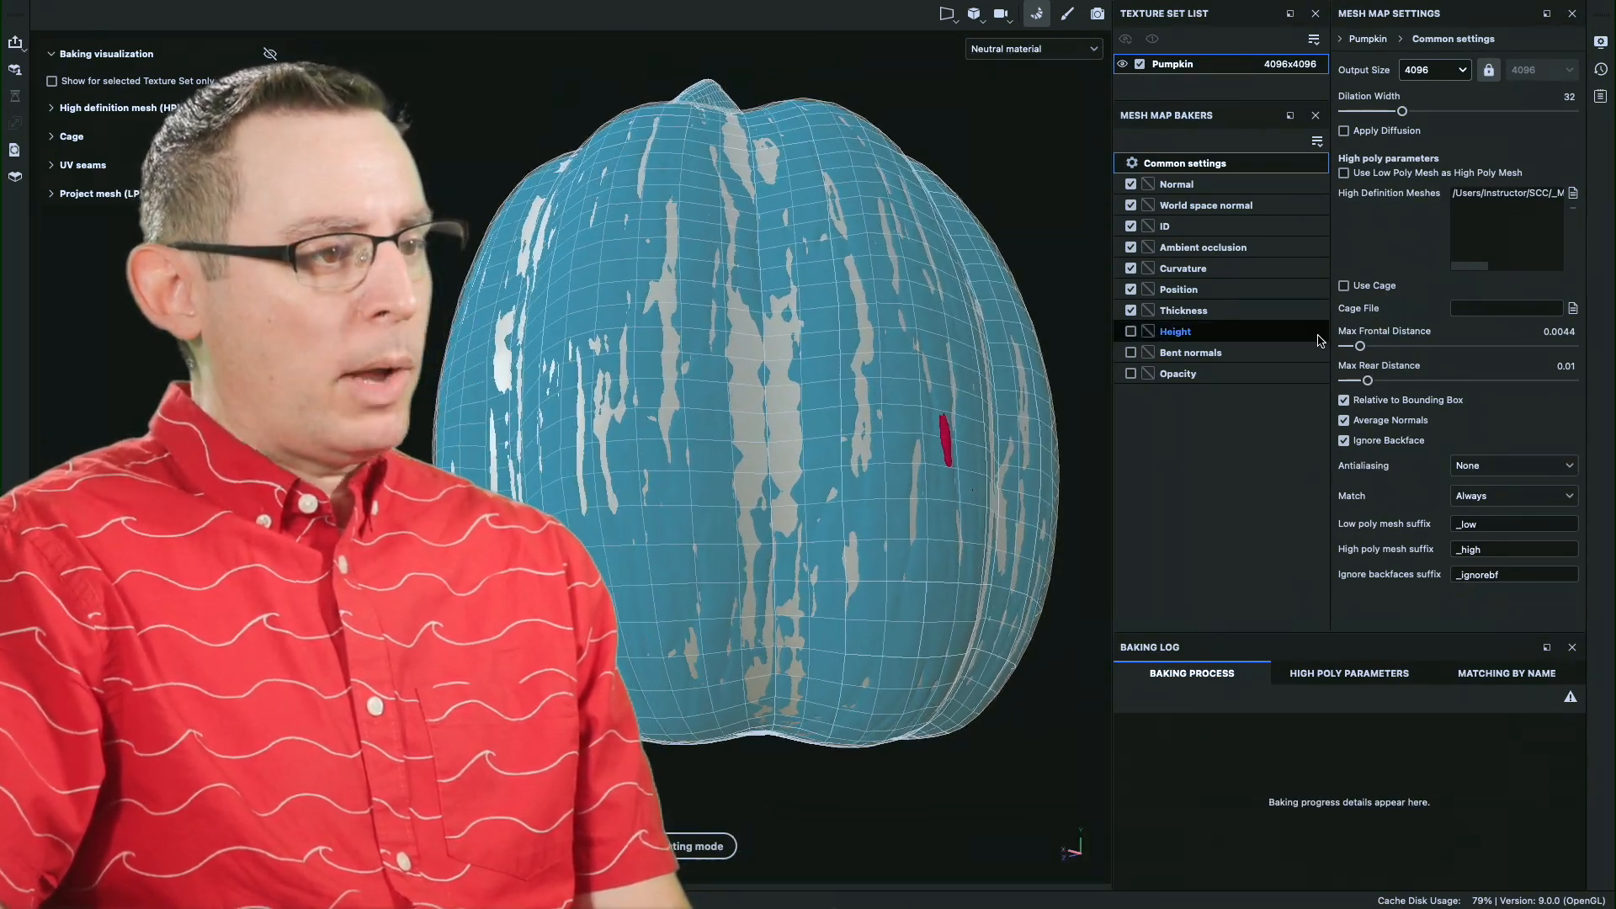
{"action": "left_click_drag", "start_coordinate": [1362, 347], "coordinate": [1364, 347]}
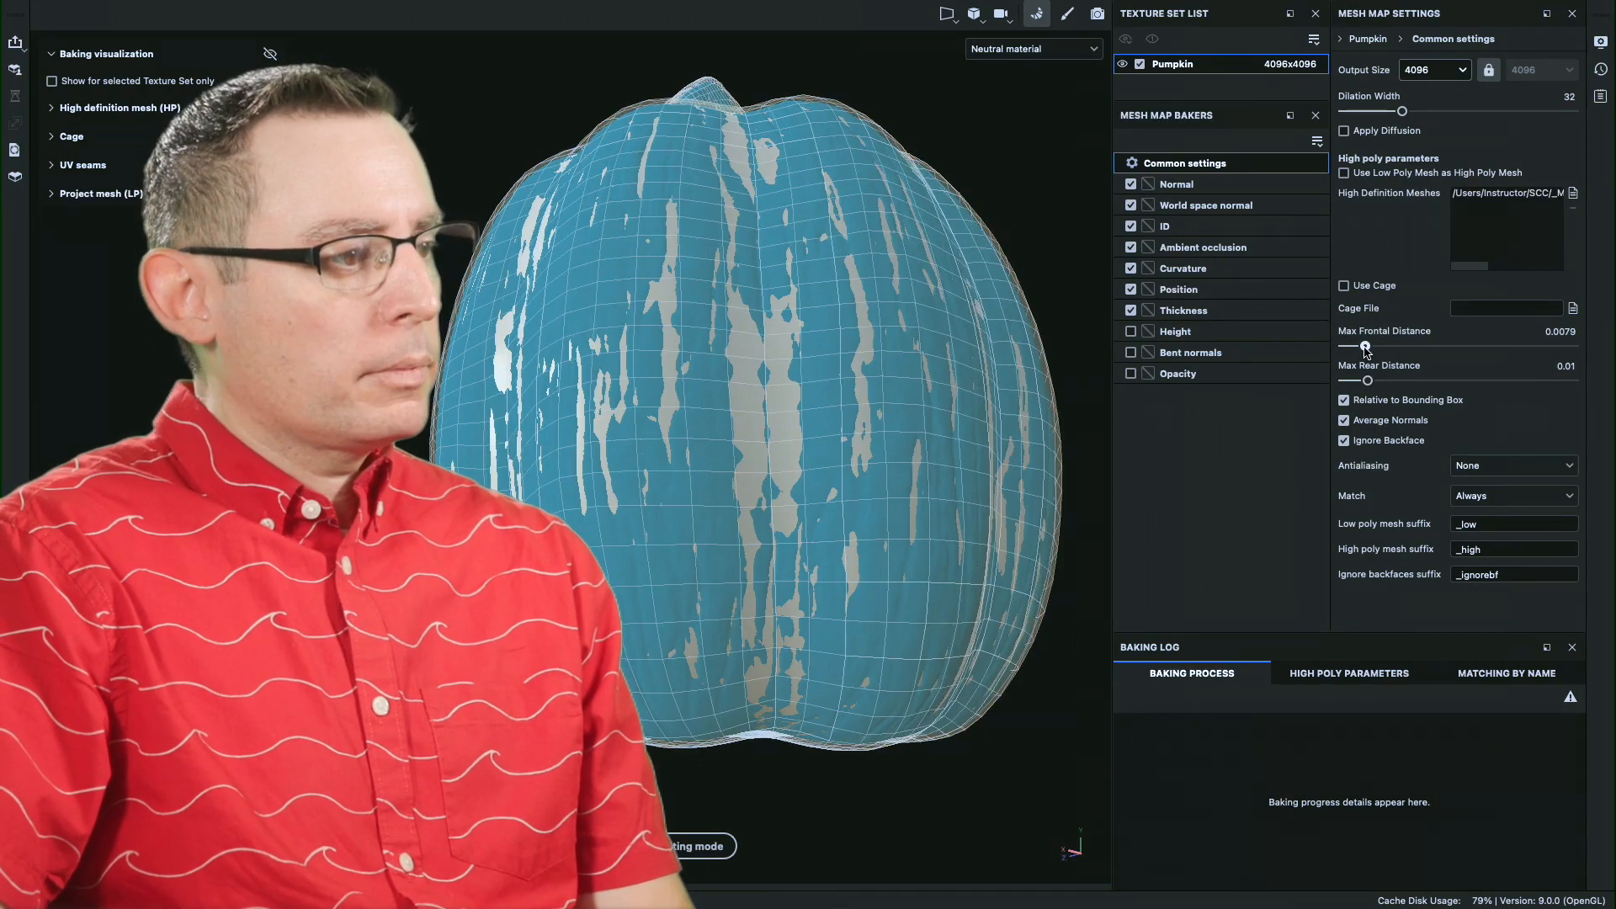
{"action": "left_click_drag", "start_coordinate": [882, 434], "coordinate": [875, 375], "text": "alt"}
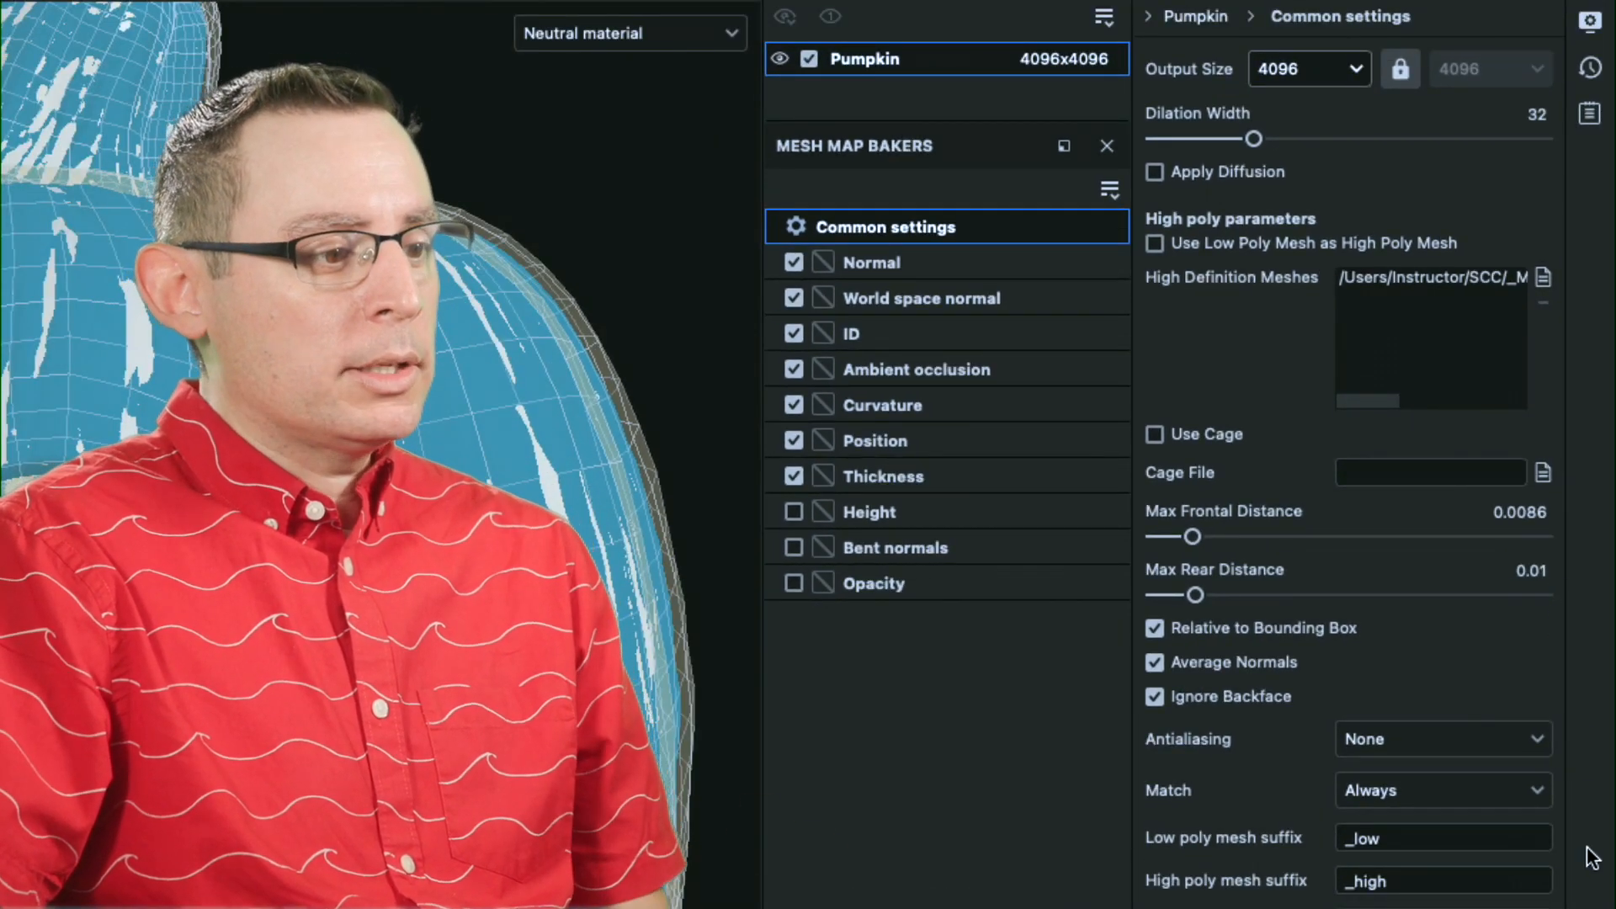
- Review the antialiasing options and the normal map settings, and exclude the ID map from the bake
{"action": "left_click", "coordinate": [1466, 742]}
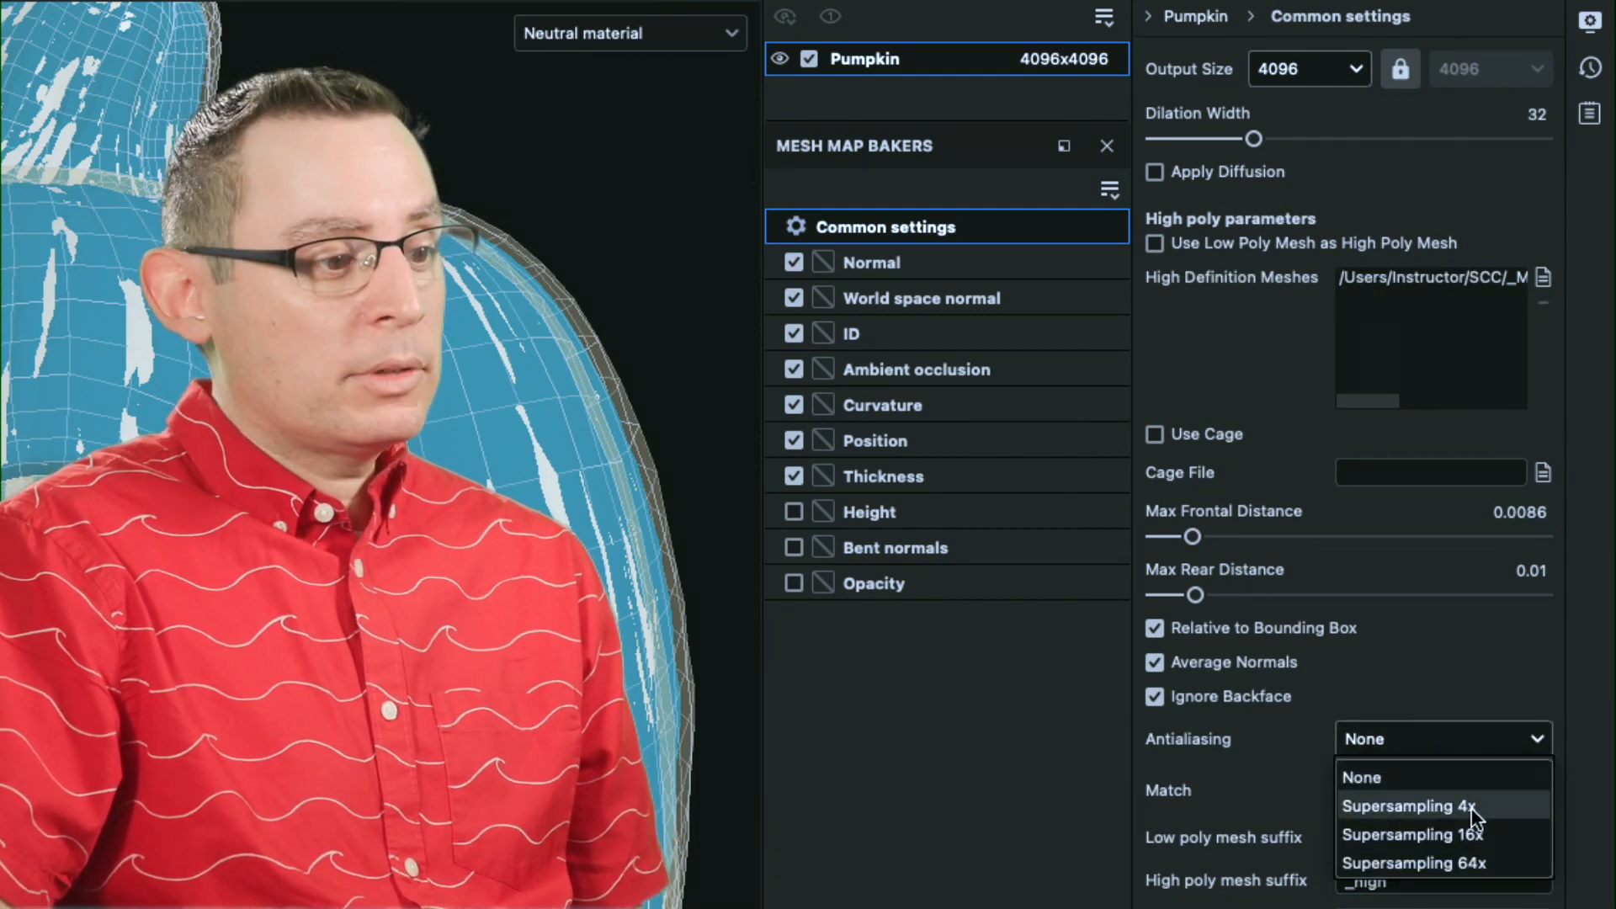
{"action": "left_click", "coordinate": [1597, 682]}
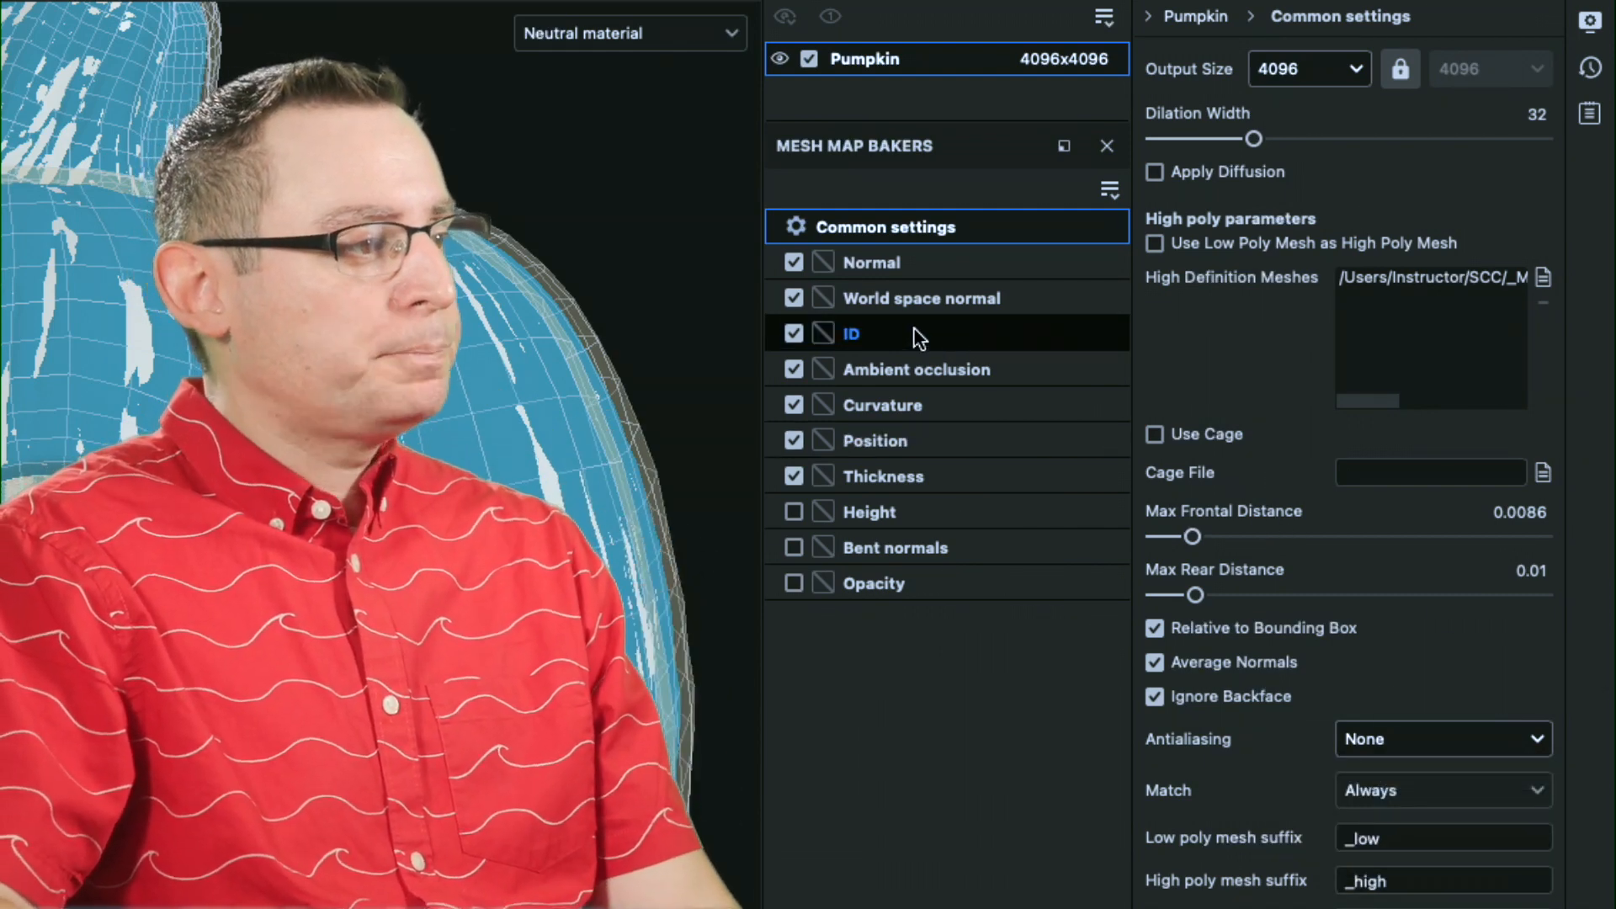
{"action": "left_click", "coordinate": [924, 264]}
{"action": "left_click", "coordinate": [958, 301]}
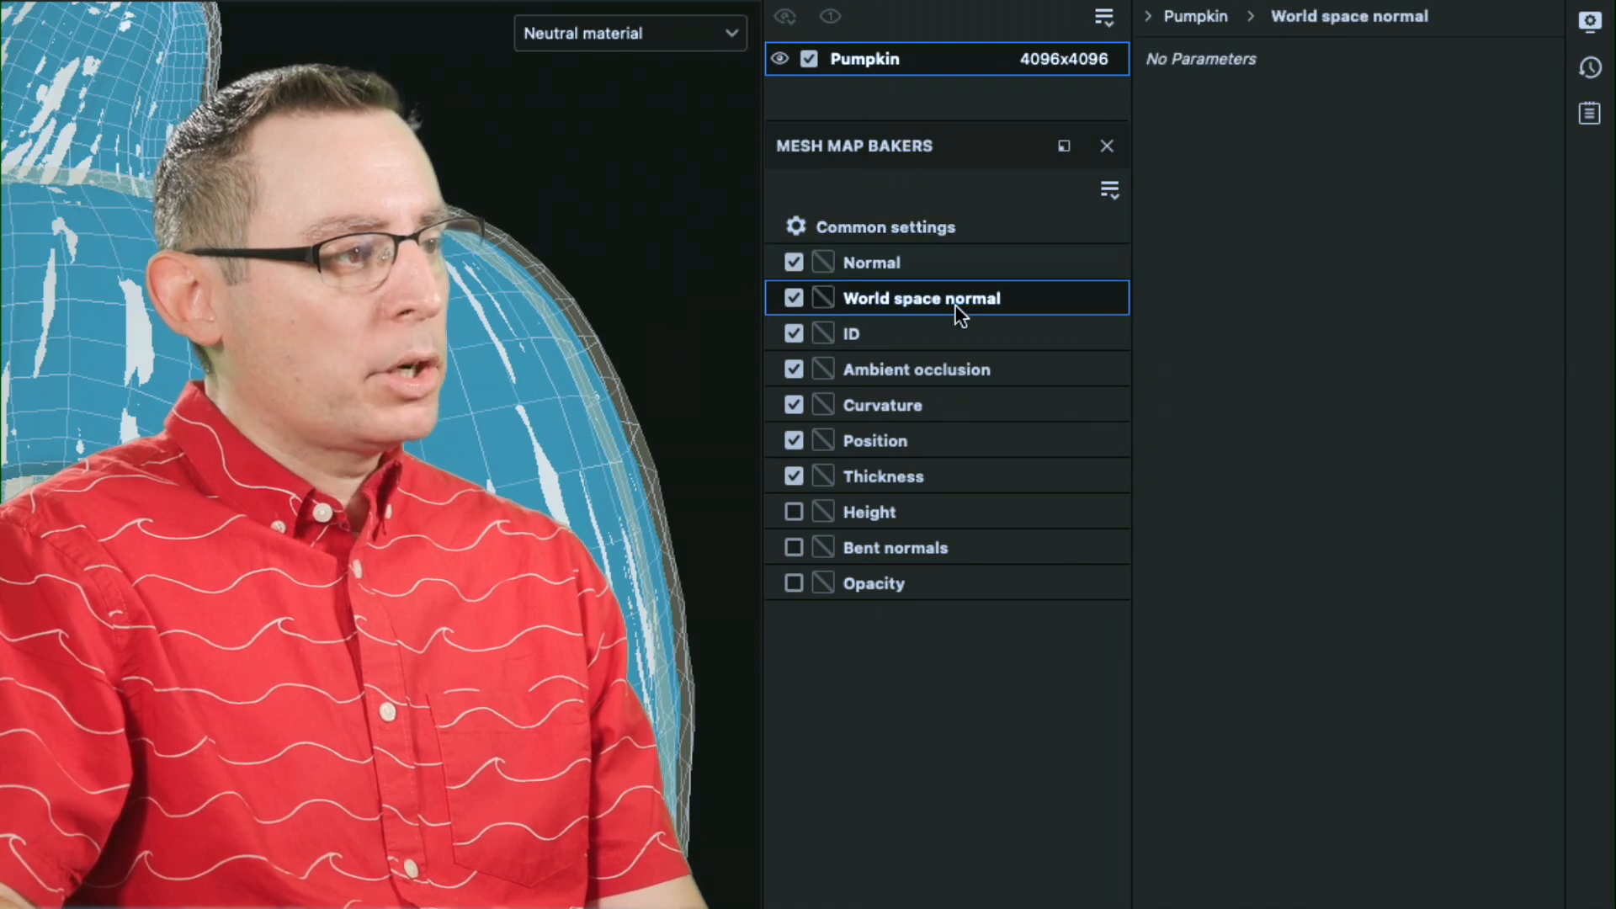
{"action": "left_click", "coordinate": [956, 336]}
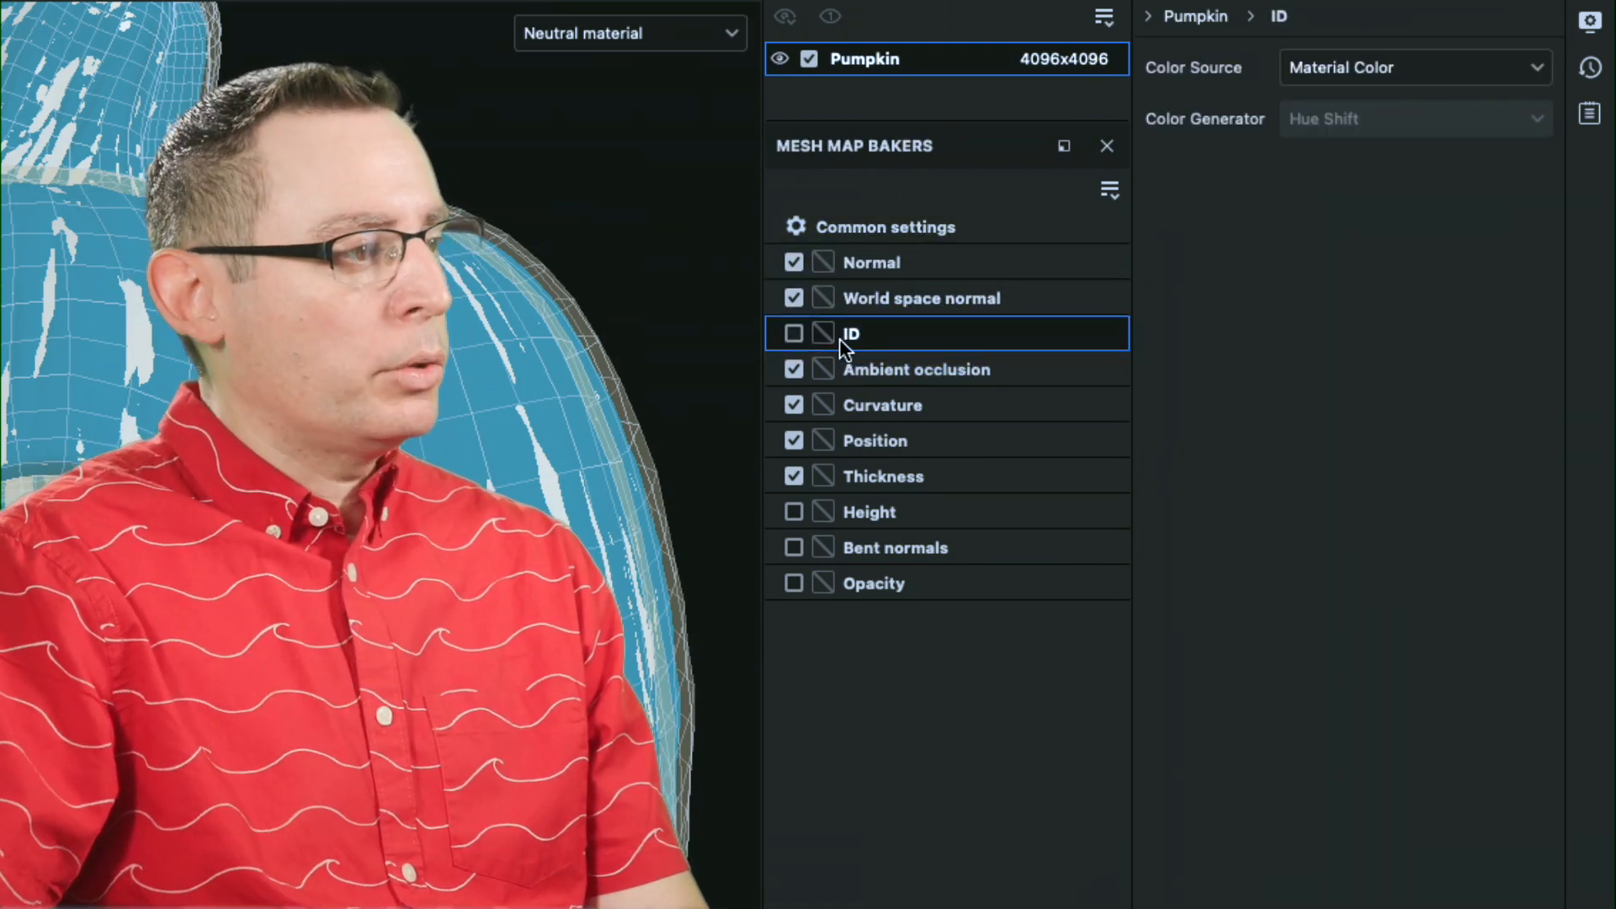
- Review the baker settings of the Ambient occlusion, Curvature and Thickness maps
{"action": "left_click", "coordinate": [951, 369]}
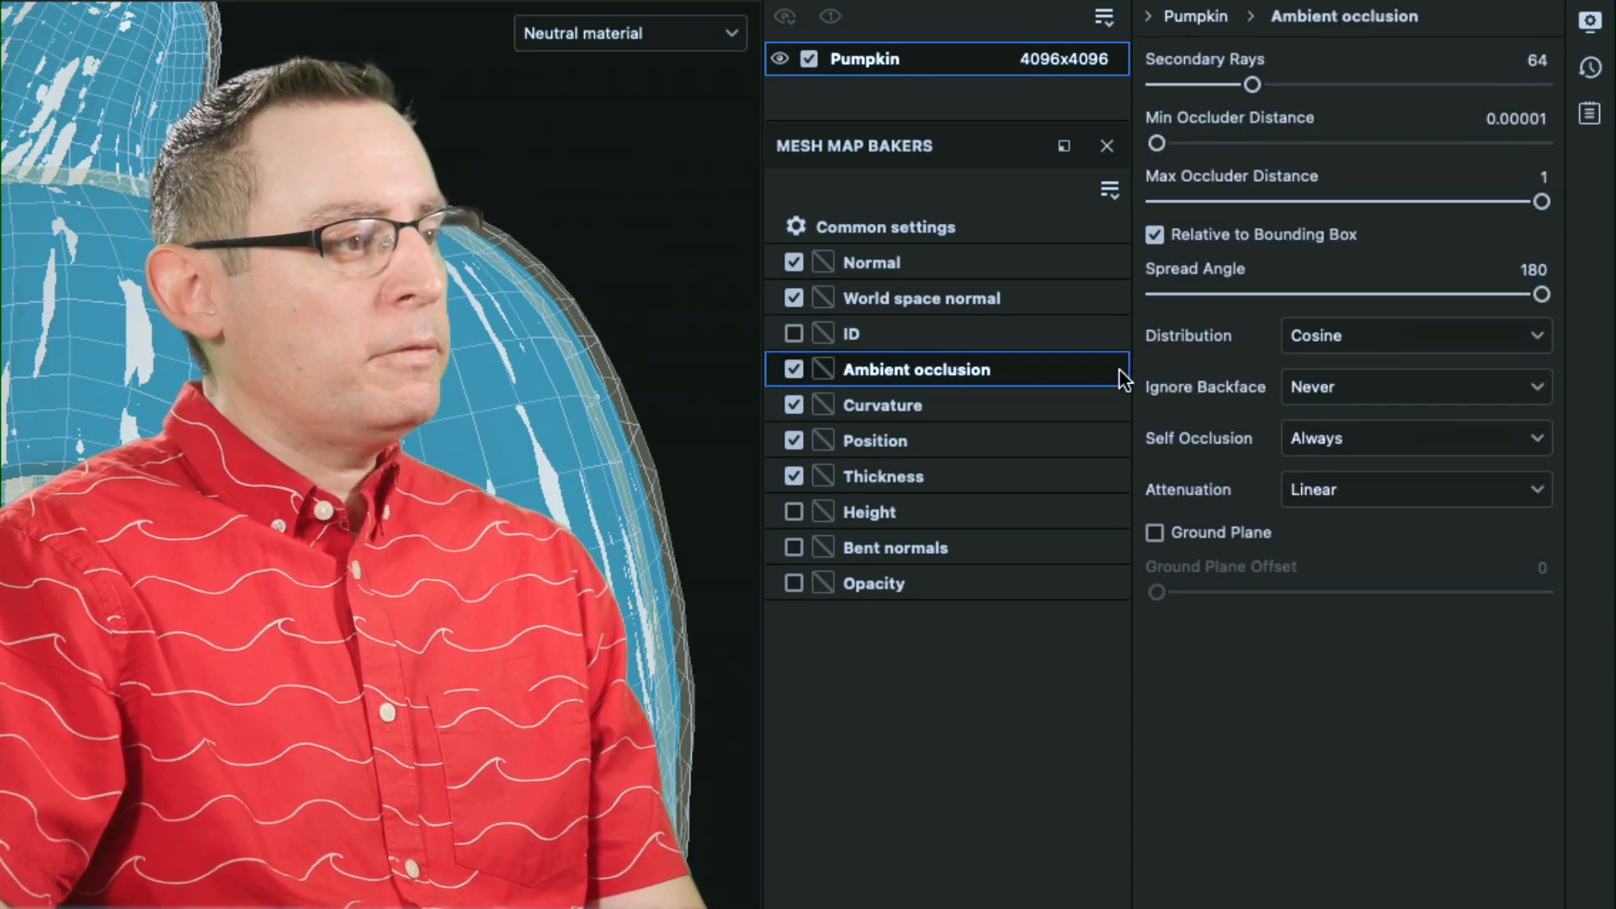
{"action": "left_click", "coordinate": [983, 408]}
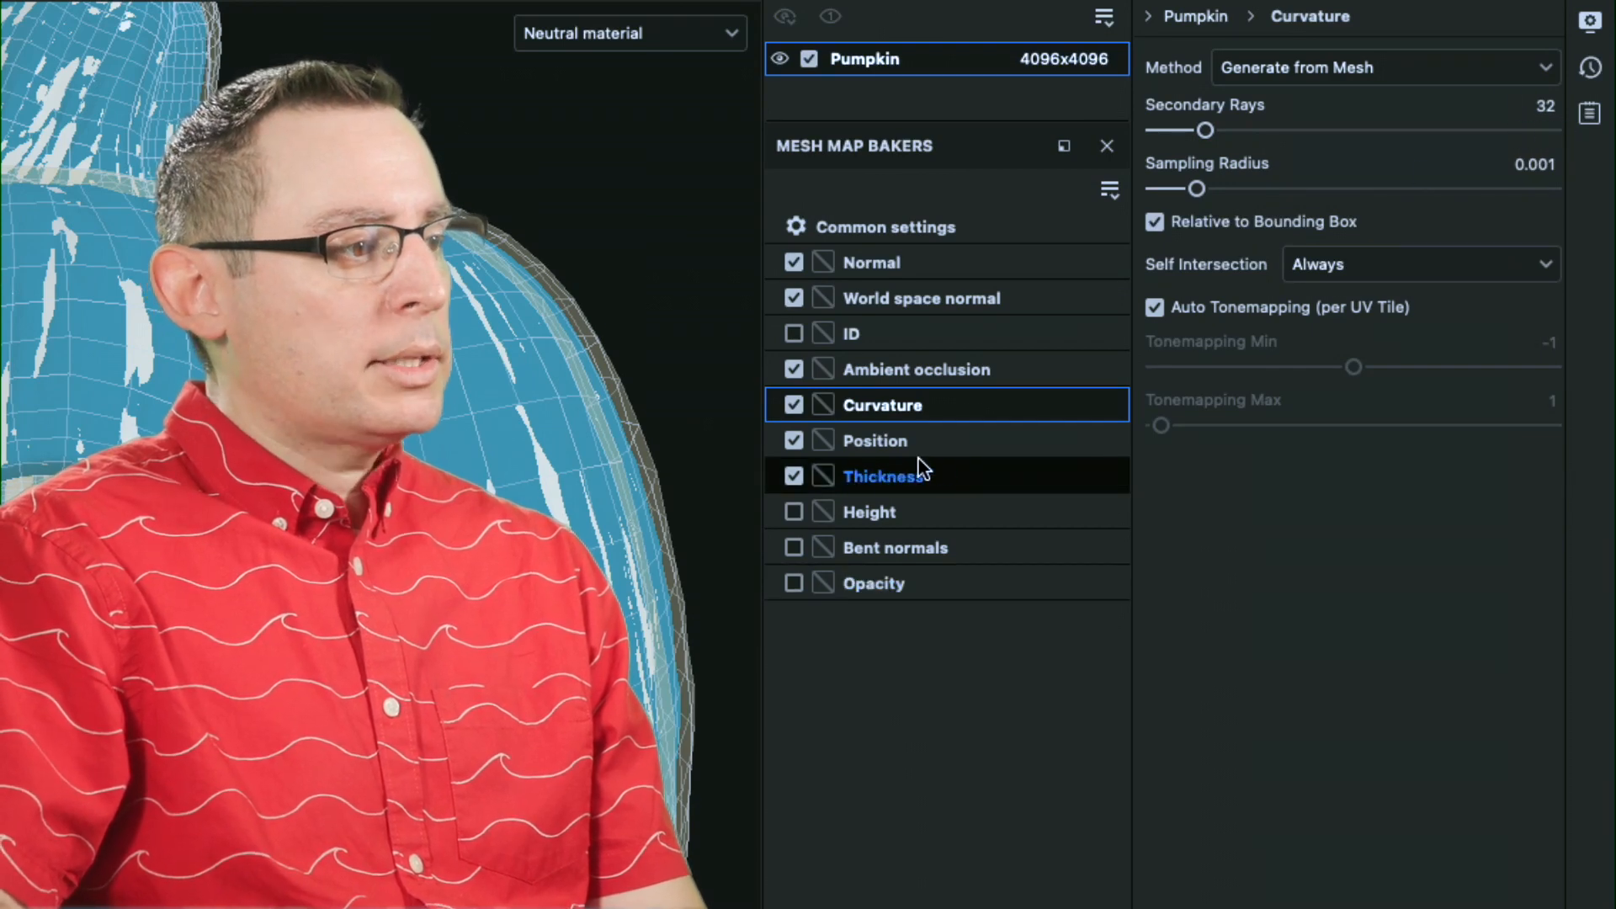
{"action": "left_click", "coordinate": [968, 473]}
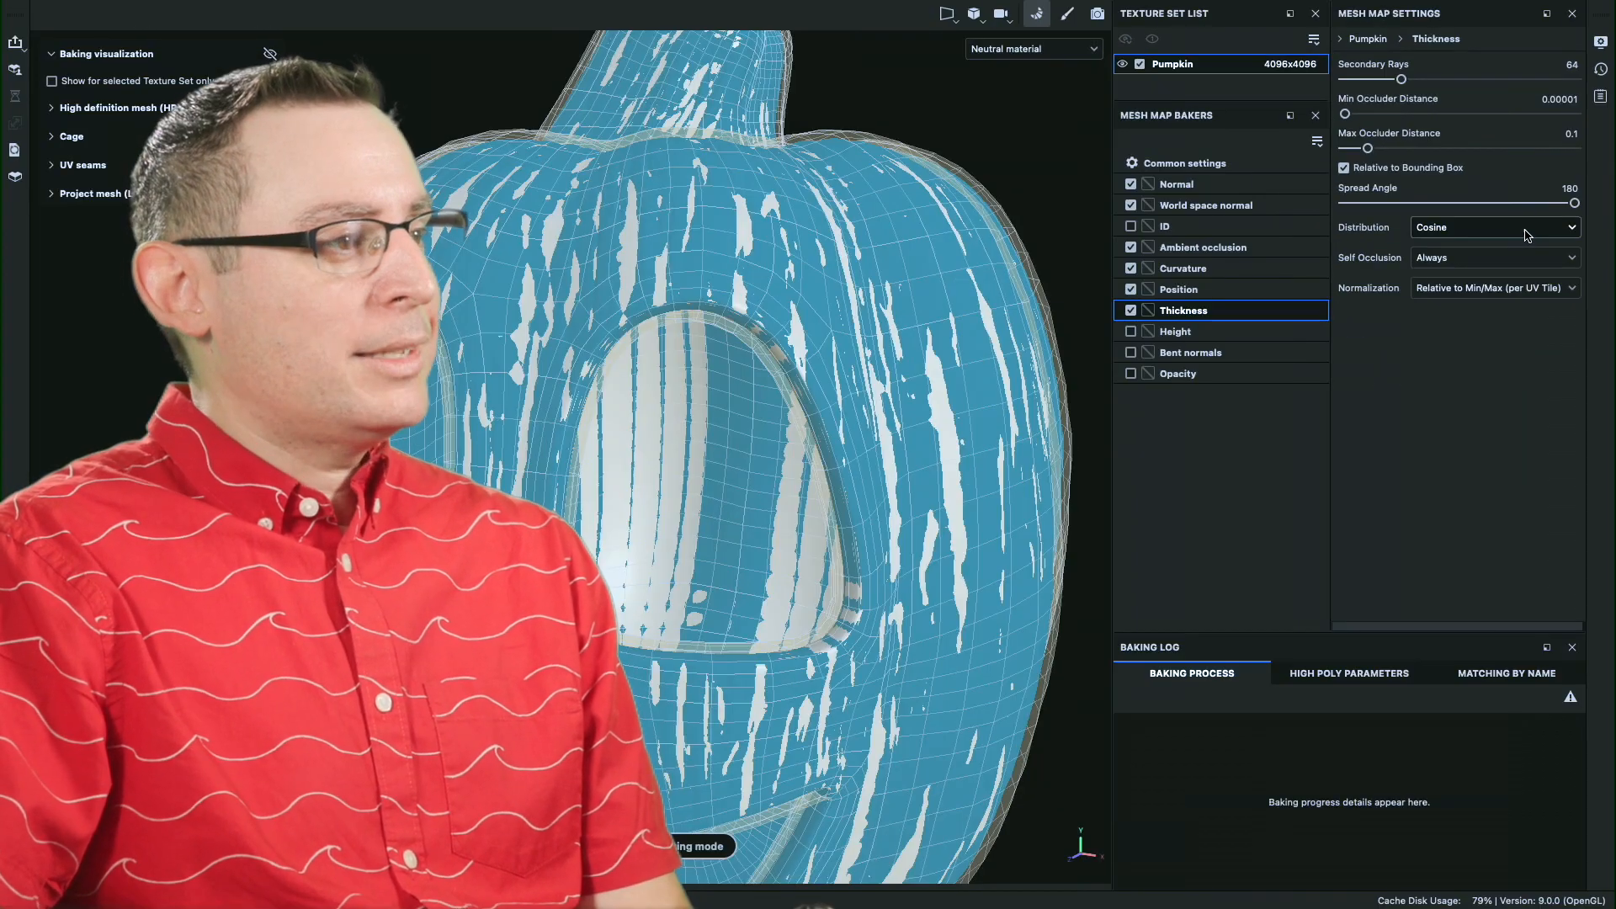
- Frame the whole pumpkin and bake its selected mesh maps
{"action": "key", "text": "f"}
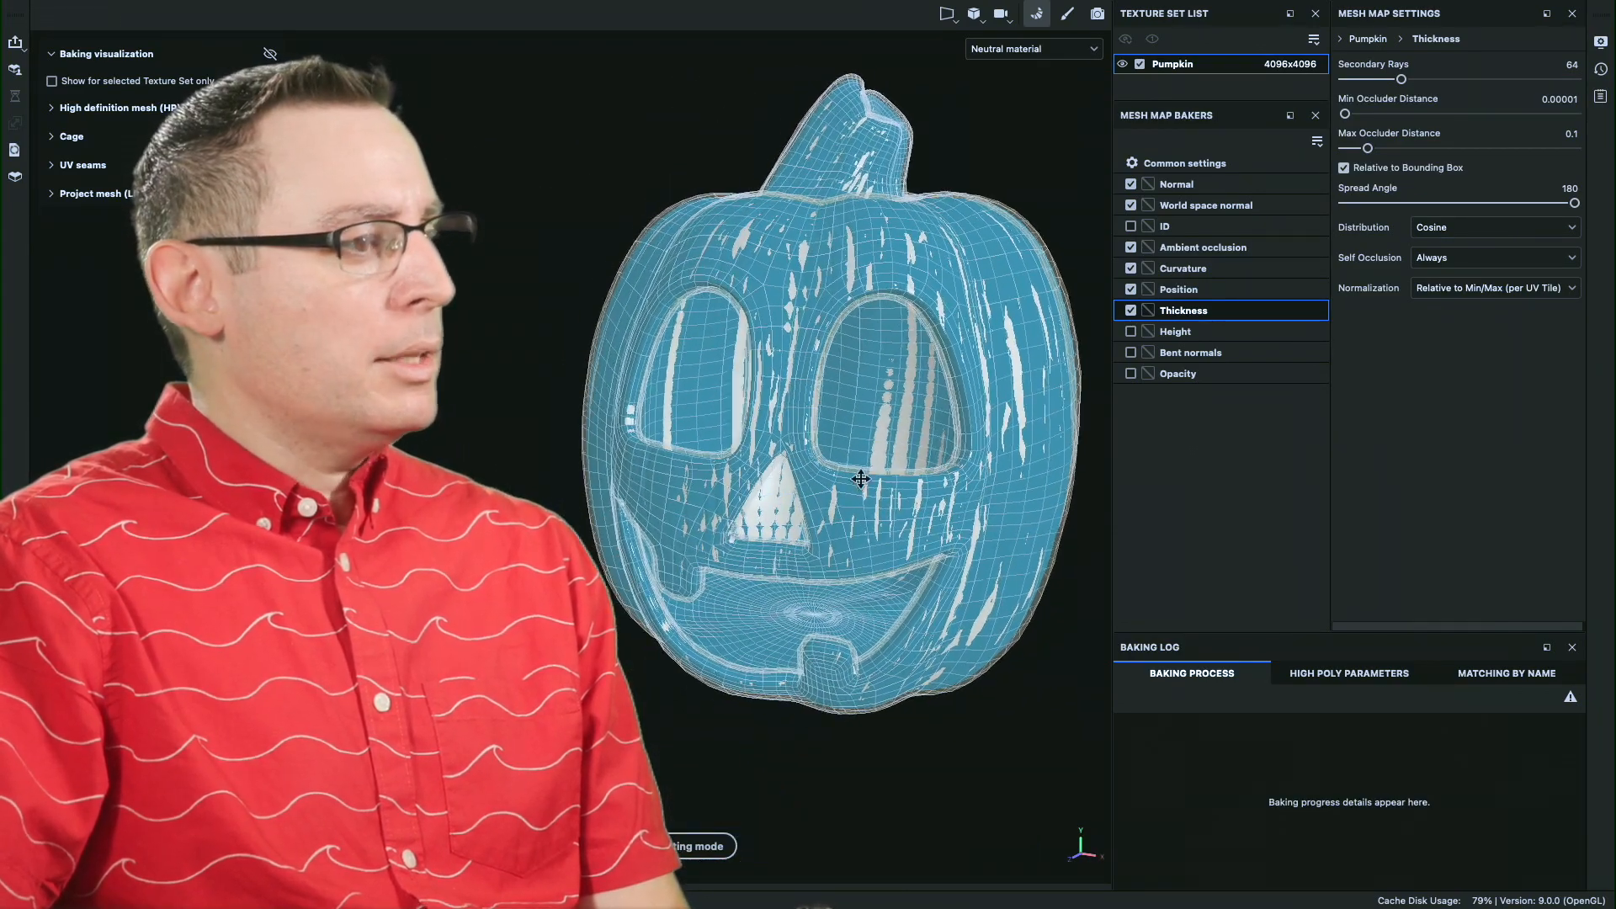
{"action": "left_click_drag", "start_coordinate": [860, 479], "coordinate": [649, 664], "text": "alt"}
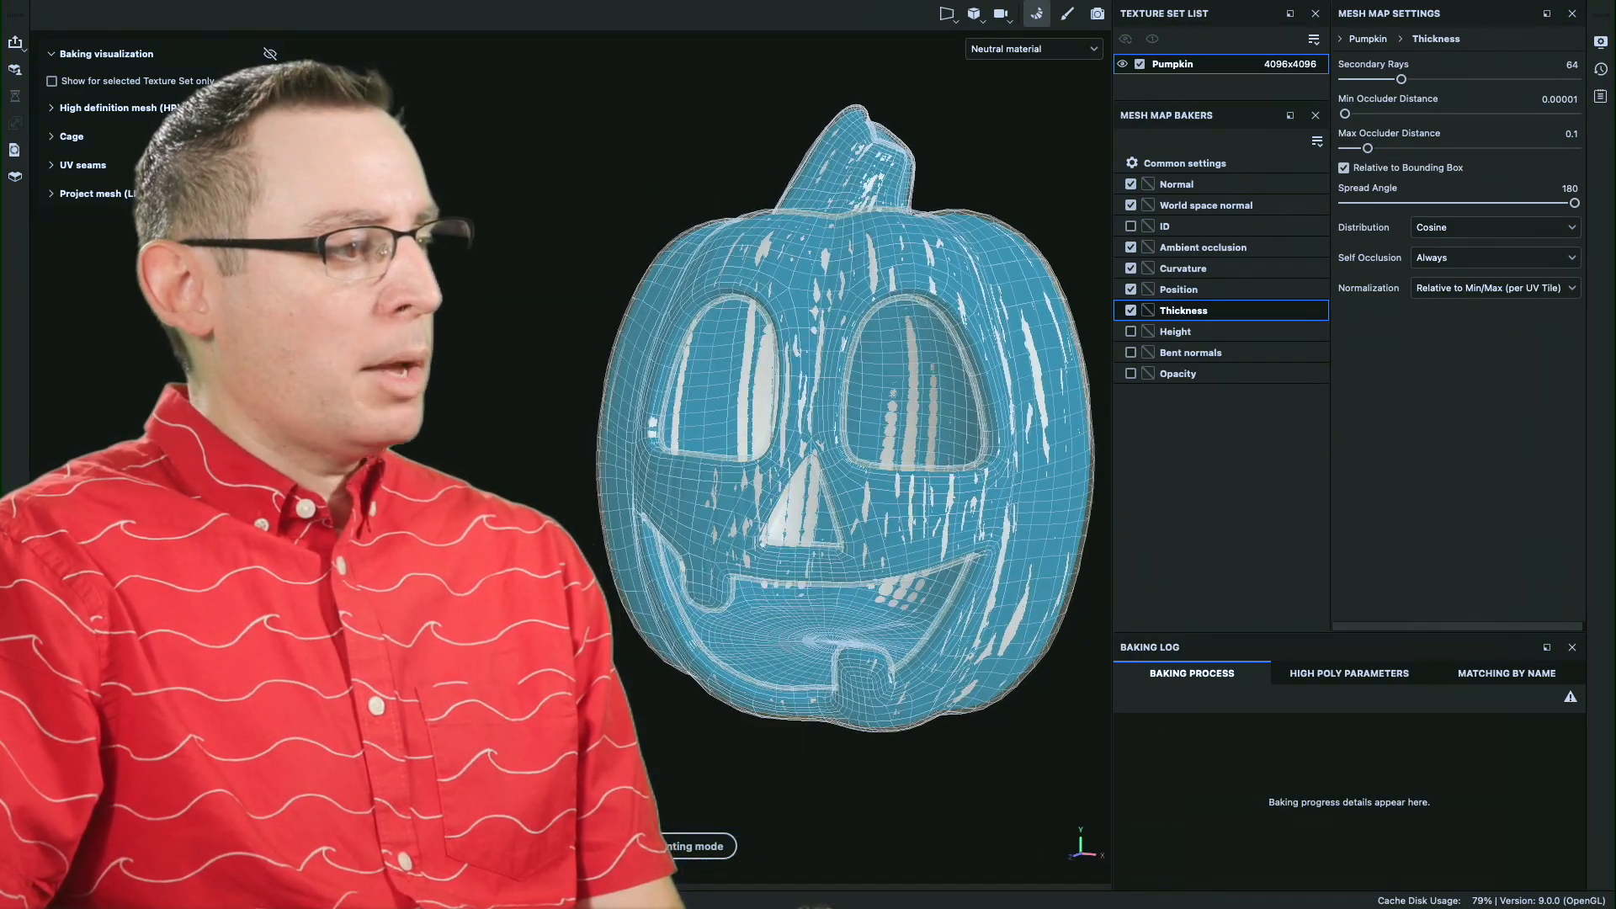
{"action": "left_click", "coordinate": [489, 846]}
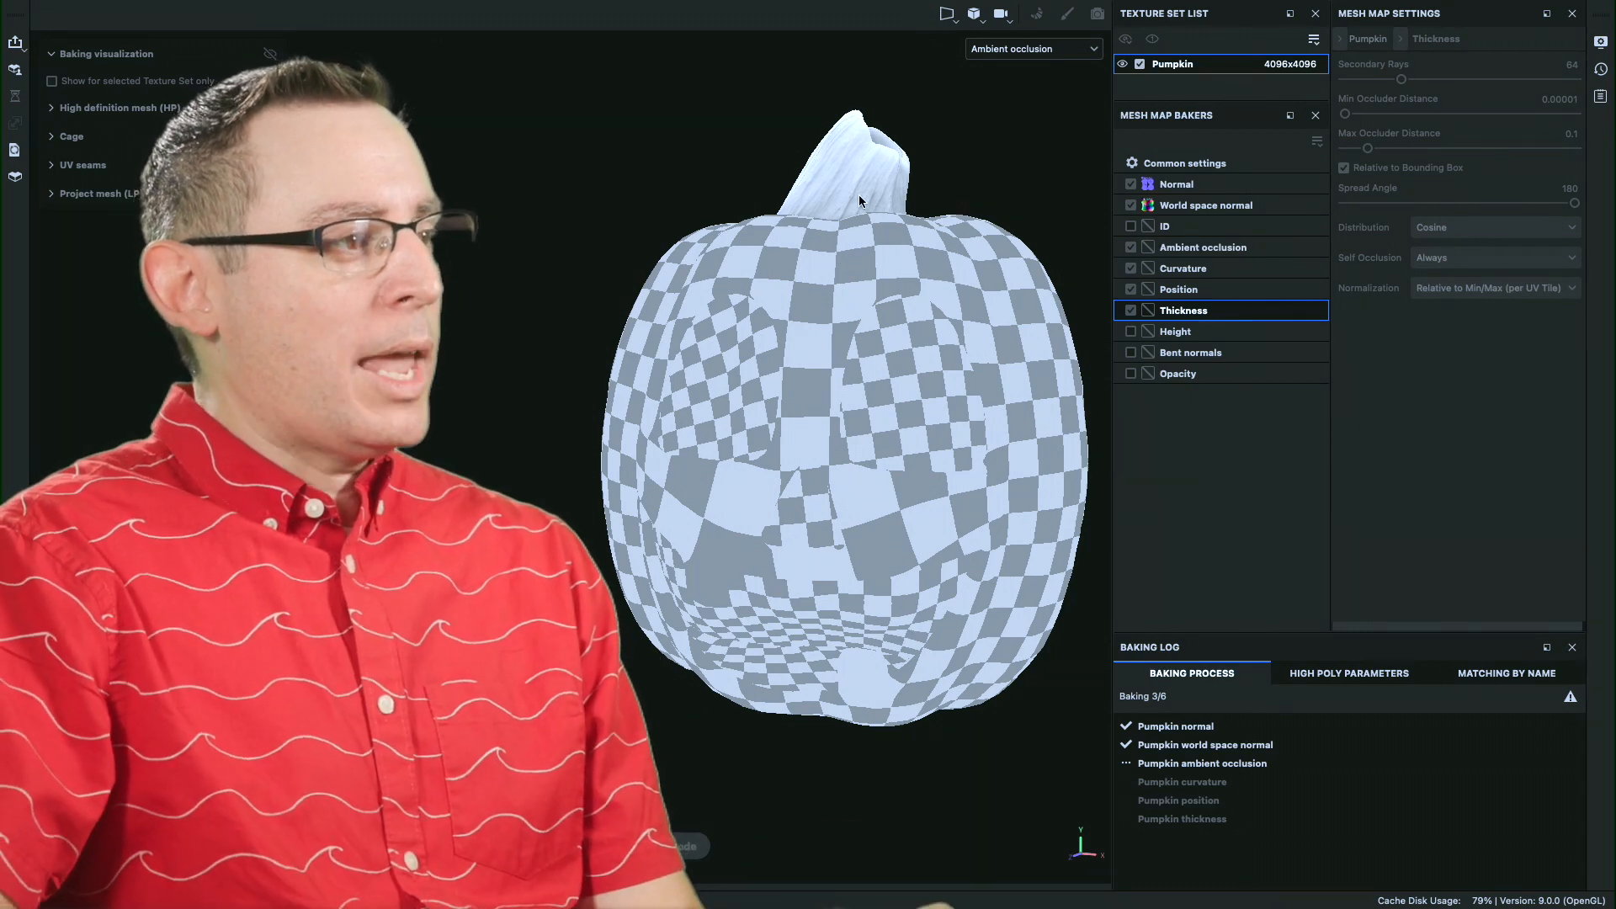
- Examine the ambient occlusion bake on the pumpkin's stem, carved face and back
{"action": "left_click_drag", "start_coordinate": [853, 208], "coordinate": [851, 419], "text": "alt"}
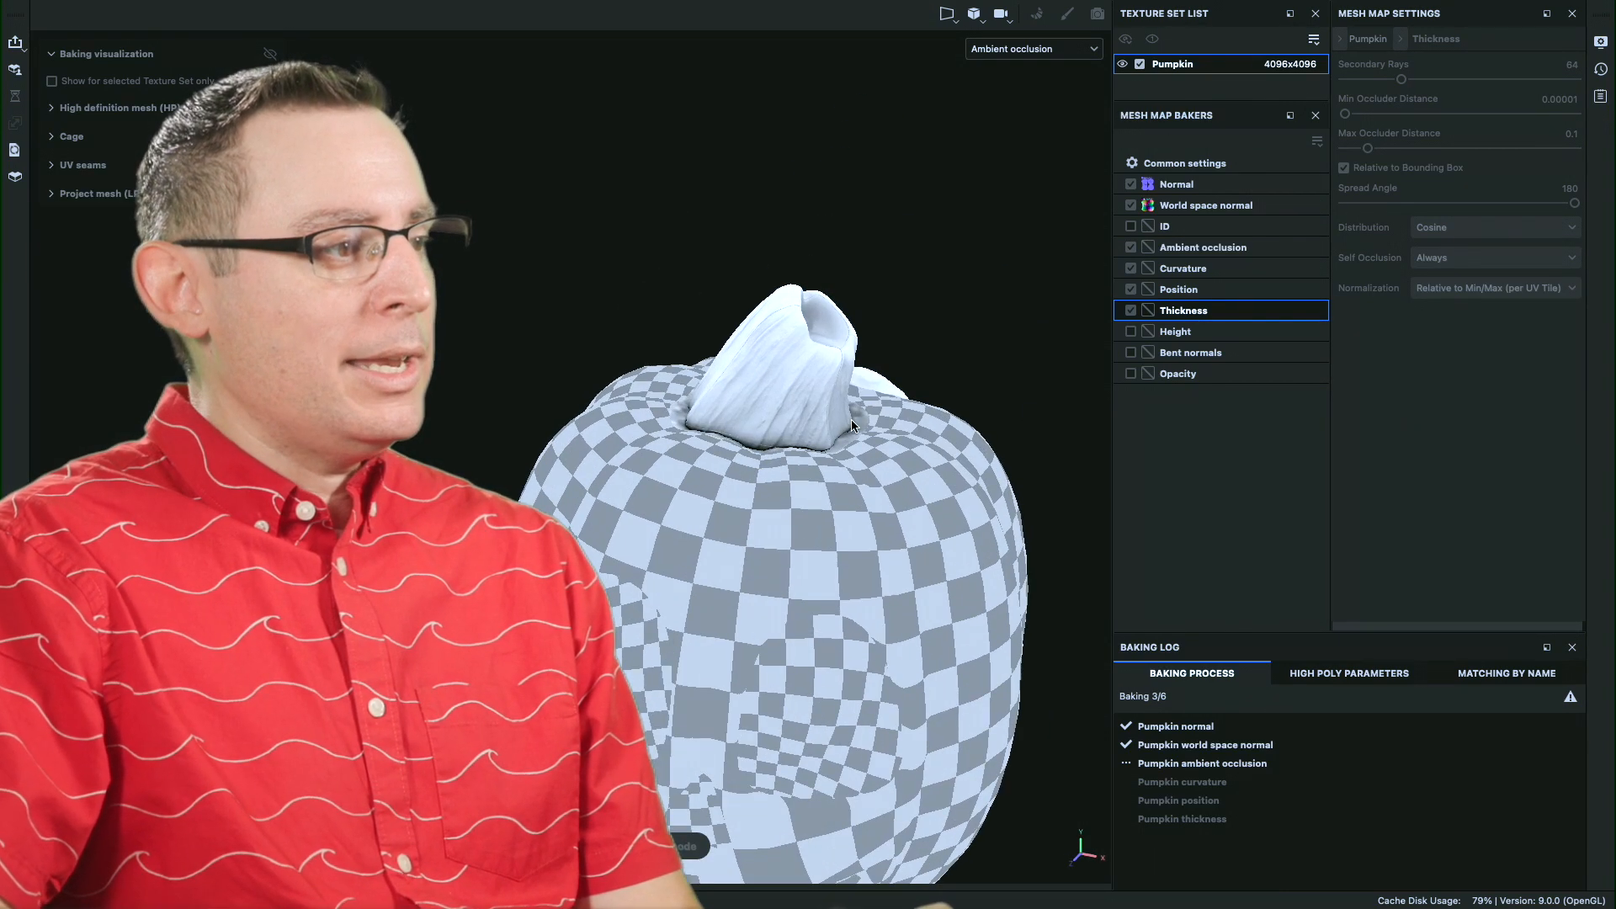
{"action": "right_click_drag", "start_coordinate": [851, 419], "coordinate": [1050, 429], "text": "alt"}
{"action": "left_click_drag", "start_coordinate": [733, 476], "coordinate": [840, 440], "text": "alt"}
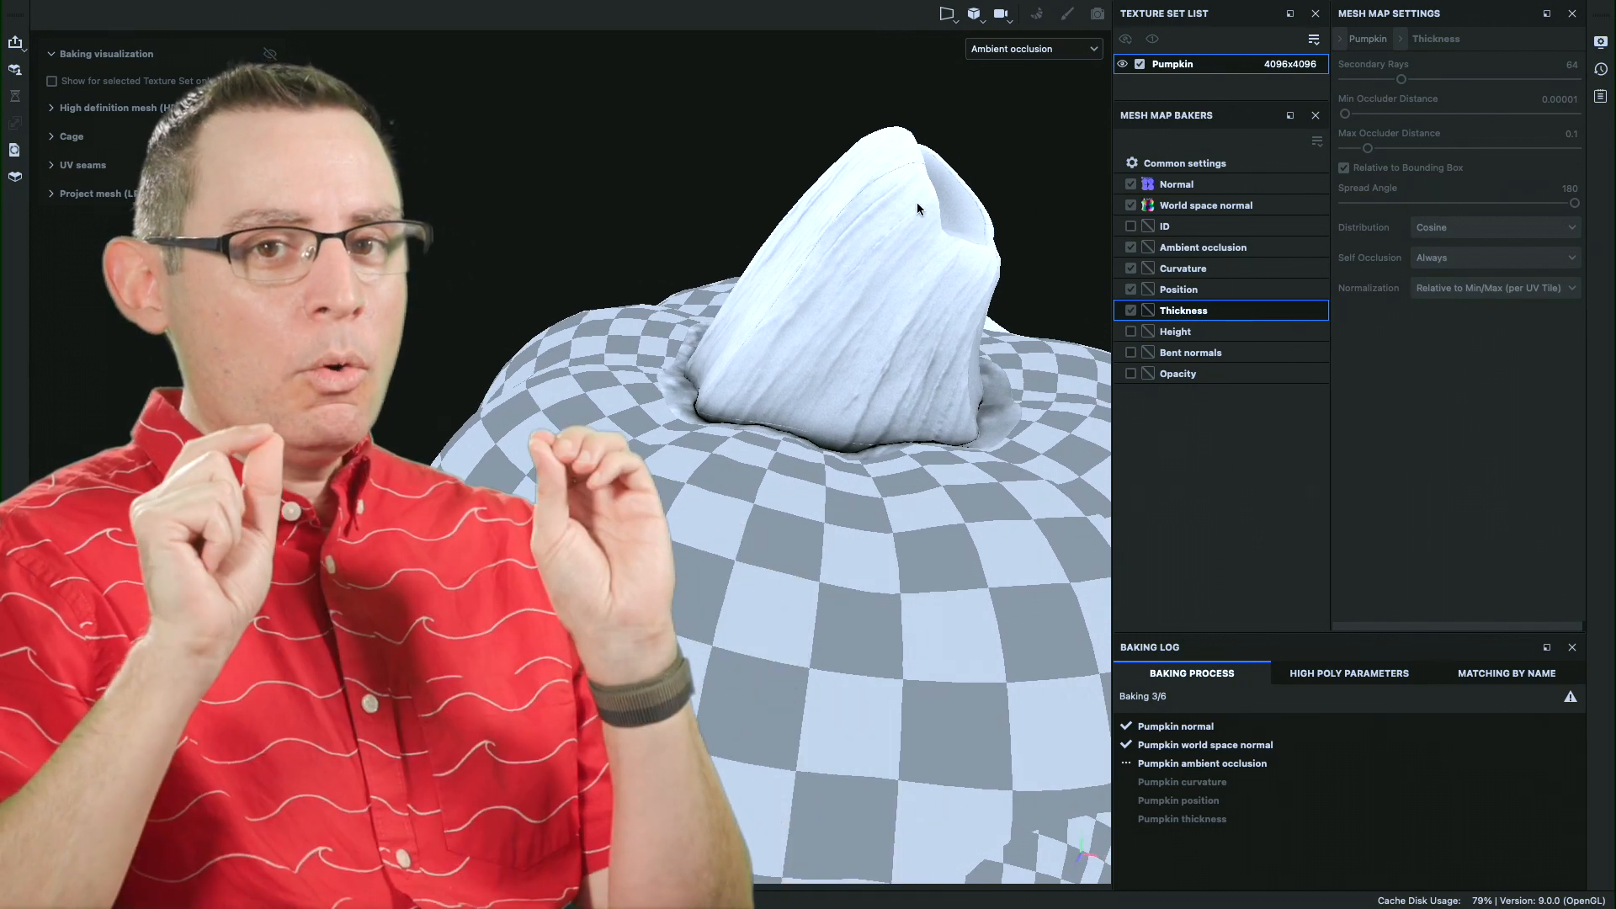
{"action": "left_click_drag", "start_coordinate": [912, 205], "coordinate": [593, 413], "text": "alt"}
{"action": "middle_click_drag", "start_coordinate": [674, 421], "coordinate": [925, 539], "text": "alt"}
{"action": "right_click_drag", "start_coordinate": [926, 539], "coordinate": [919, 511], "text": "alt"}
{"action": "mouse_move", "coordinate": [918, 512]}
{"action": "left_mouse_down", "text": "alt"}
{"action": "mouse_move", "coordinate": [720, 469]}
{"action": "mouse_move", "coordinate": [527, 463]}
{"action": "mouse_move", "coordinate": [588, 462]}
{"action": "mouse_move", "coordinate": [759, 397]}
{"action": "mouse_move", "coordinate": [758, 426]}
{"action": "mouse_move", "coordinate": [815, 447]}
{"action": "mouse_move", "coordinate": [791, 418]}
{"action": "mouse_move", "coordinate": [815, 486]}
{"action": "mouse_move", "coordinate": [696, 581]}
{"action": "mouse_move", "coordinate": [816, 534]}
{"action": "mouse_move", "coordinate": [985, 538]}
{"action": "mouse_move", "coordinate": [729, 546]}
{"action": "mouse_move", "coordinate": [907, 530]}
{"action": "left_mouse_up", "text": "alt"}
{"action": "middle_click_drag", "start_coordinate": [907, 531], "coordinate": [892, 542], "text": "alt"}
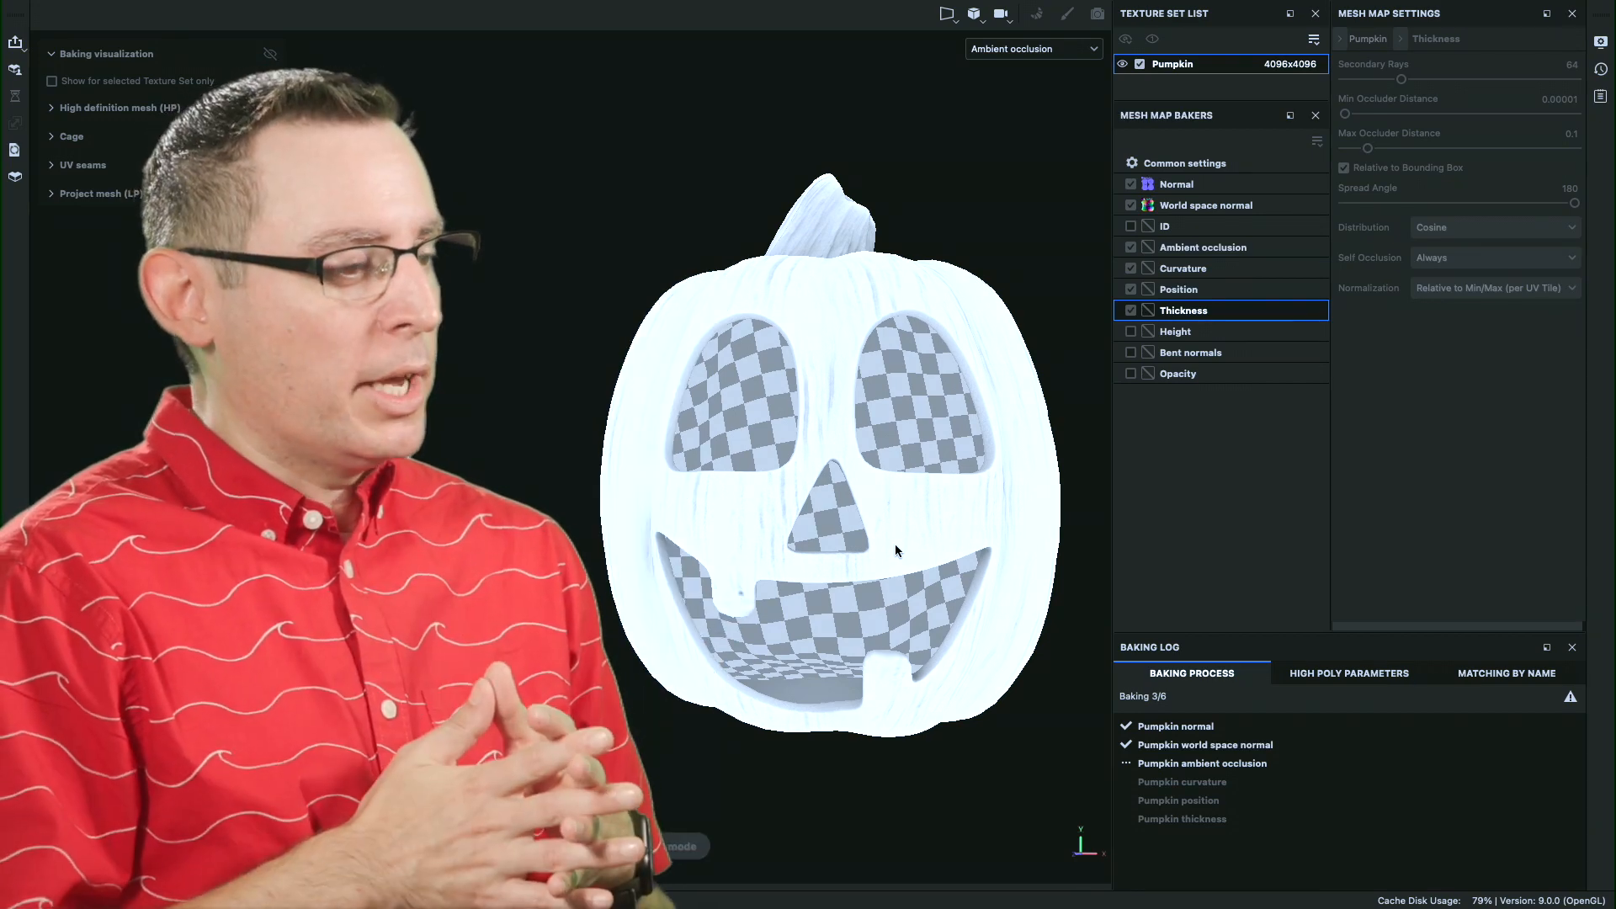
{"action": "left_click_drag", "start_coordinate": [673, 361], "coordinate": [992, 513], "text": "alt"}
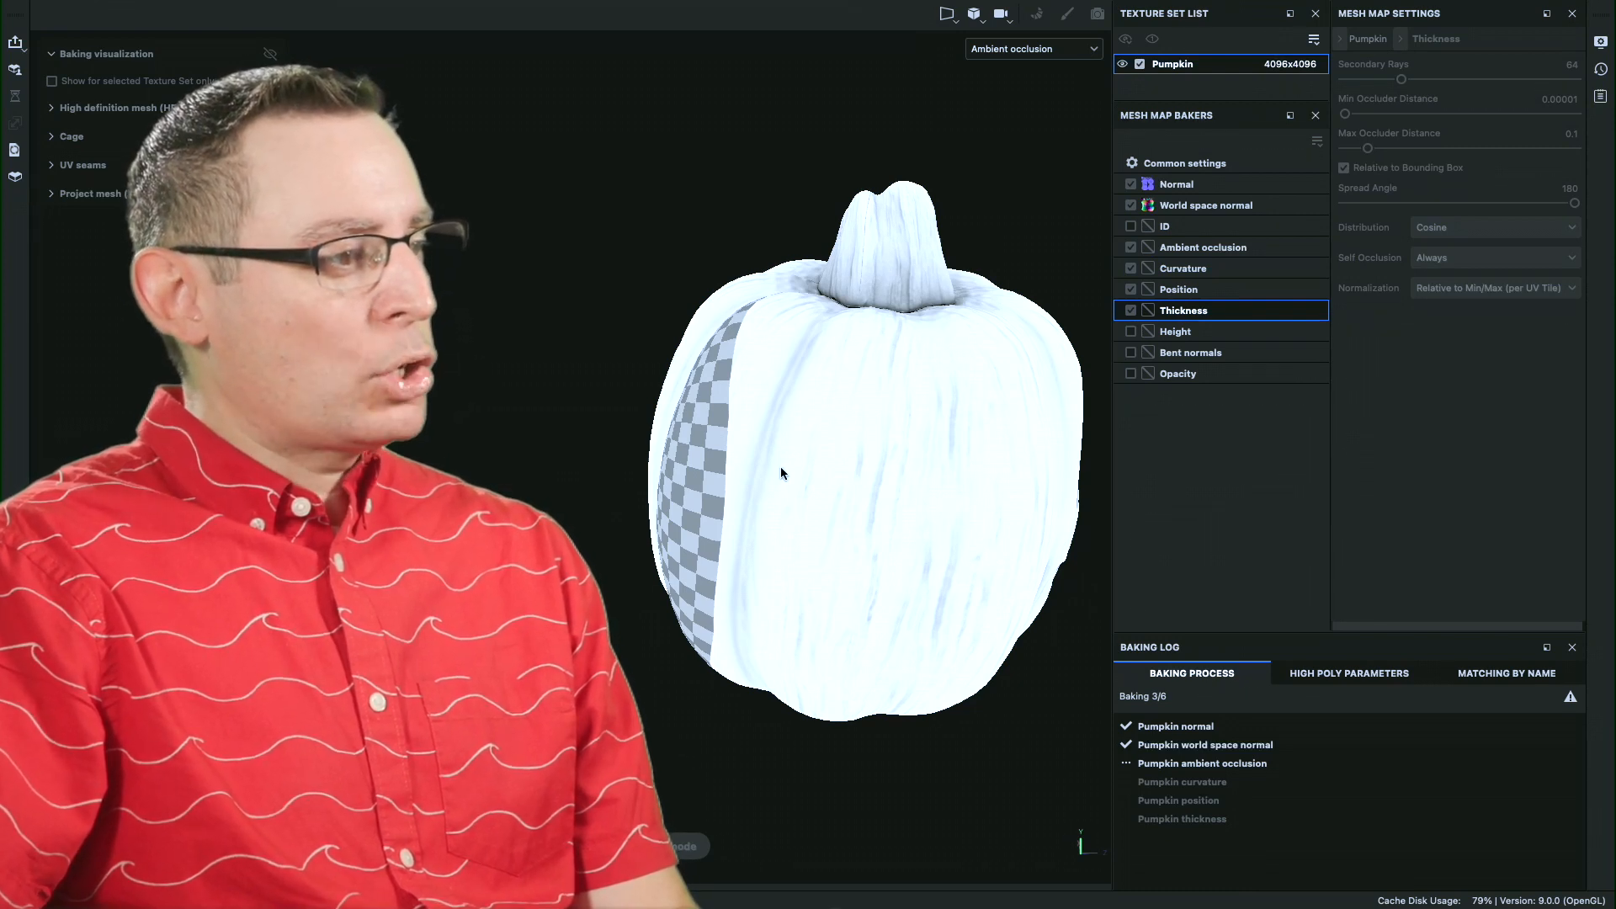
{"action": "left_click_drag", "start_coordinate": [808, 570], "coordinate": [981, 522], "text": "alt"}
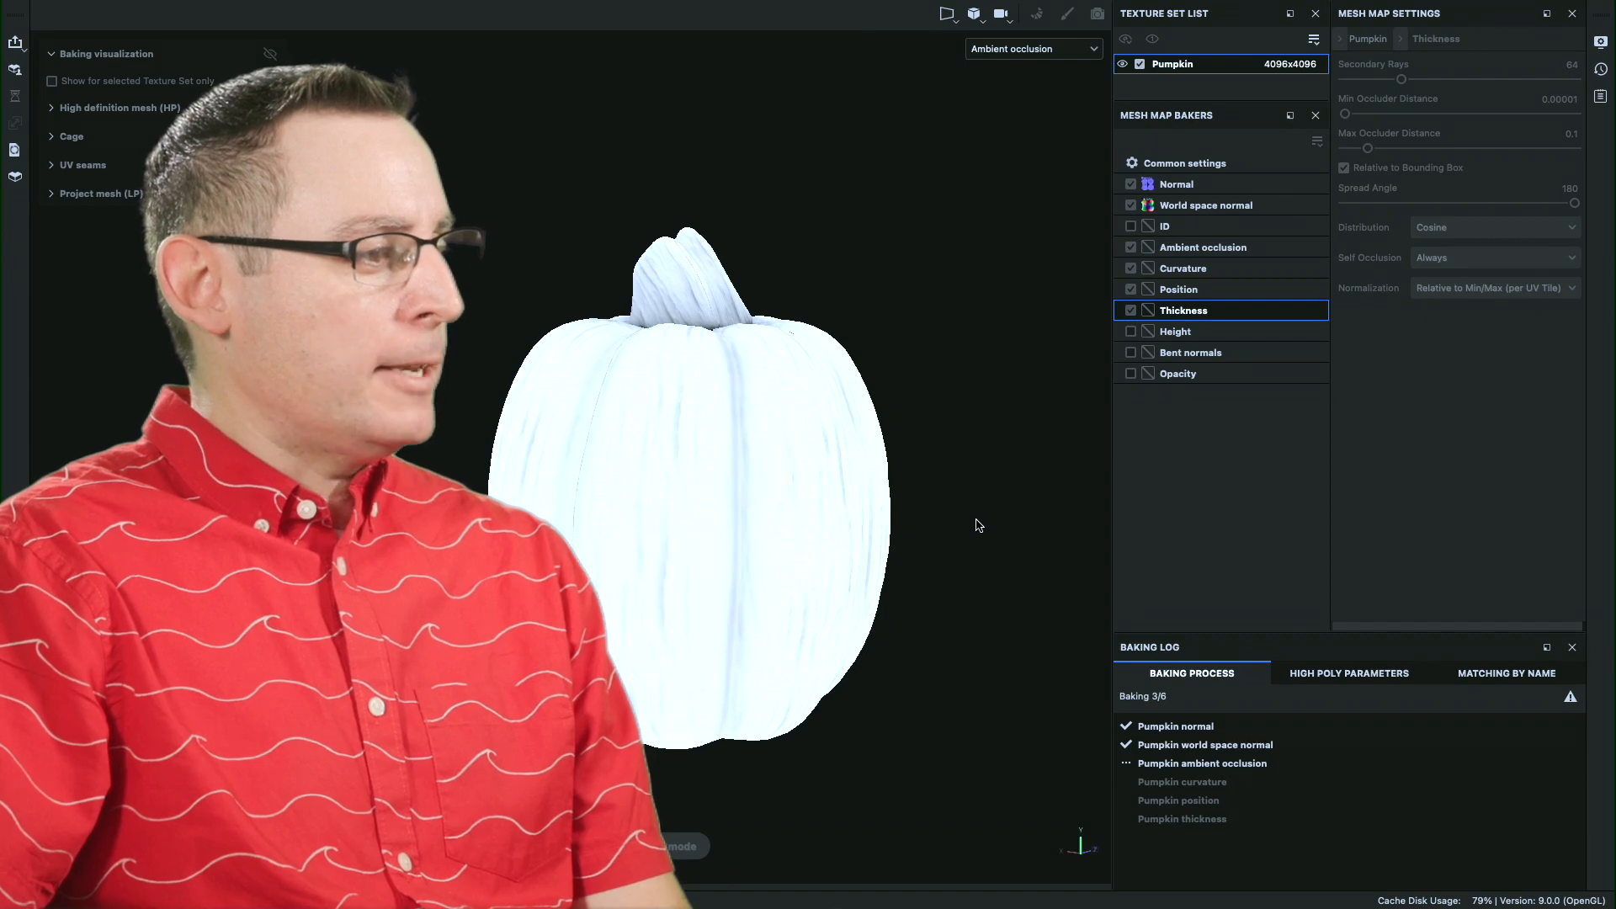
{"action": "middle_click_drag", "start_coordinate": [708, 576], "coordinate": [850, 555], "text": "alt"}
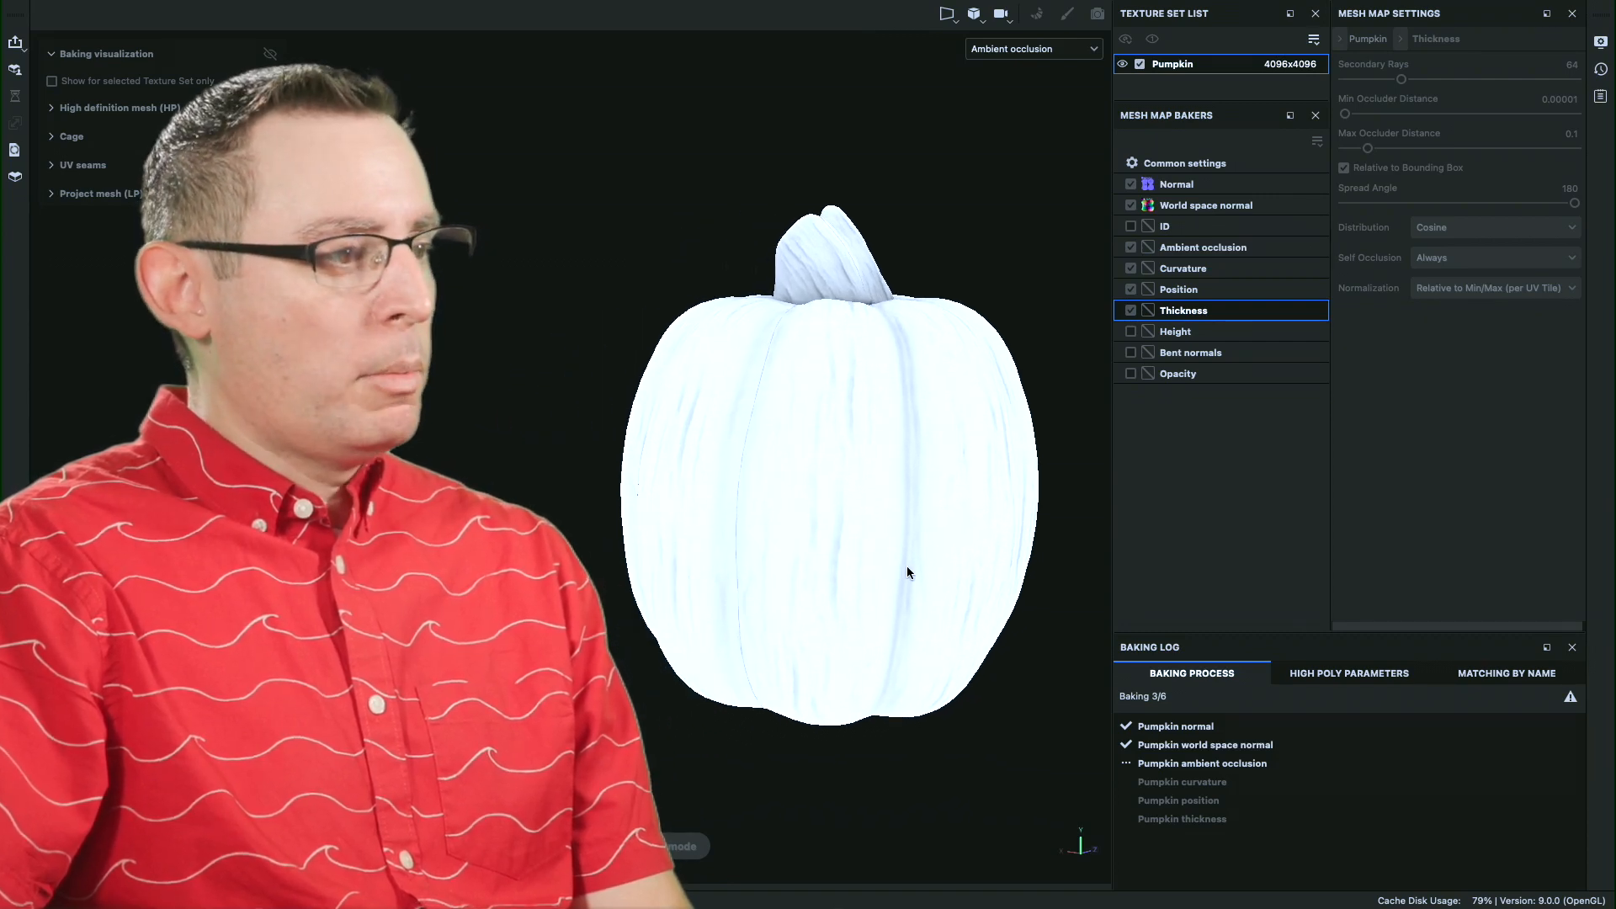
- Examine the curvature and thickness bakes around the pumpkin's face and sides
{"action": "left_click_drag", "start_coordinate": [924, 503], "coordinate": [650, 524], "text": "alt"}
{"action": "middle_click_drag", "start_coordinate": [883, 562], "coordinate": [679, 529], "text": "alt"}
{"action": "left_click_drag", "start_coordinate": [674, 521], "coordinate": [673, 475], "text": "alt"}
{"action": "right_click_drag", "start_coordinate": [712, 495], "coordinate": [711, 508], "text": "alt"}
{"action": "left_click_drag", "start_coordinate": [804, 488], "coordinate": [704, 482], "text": "alt"}
{"action": "middle_click_drag", "start_coordinate": [823, 486], "coordinate": [754, 436], "text": "alt"}
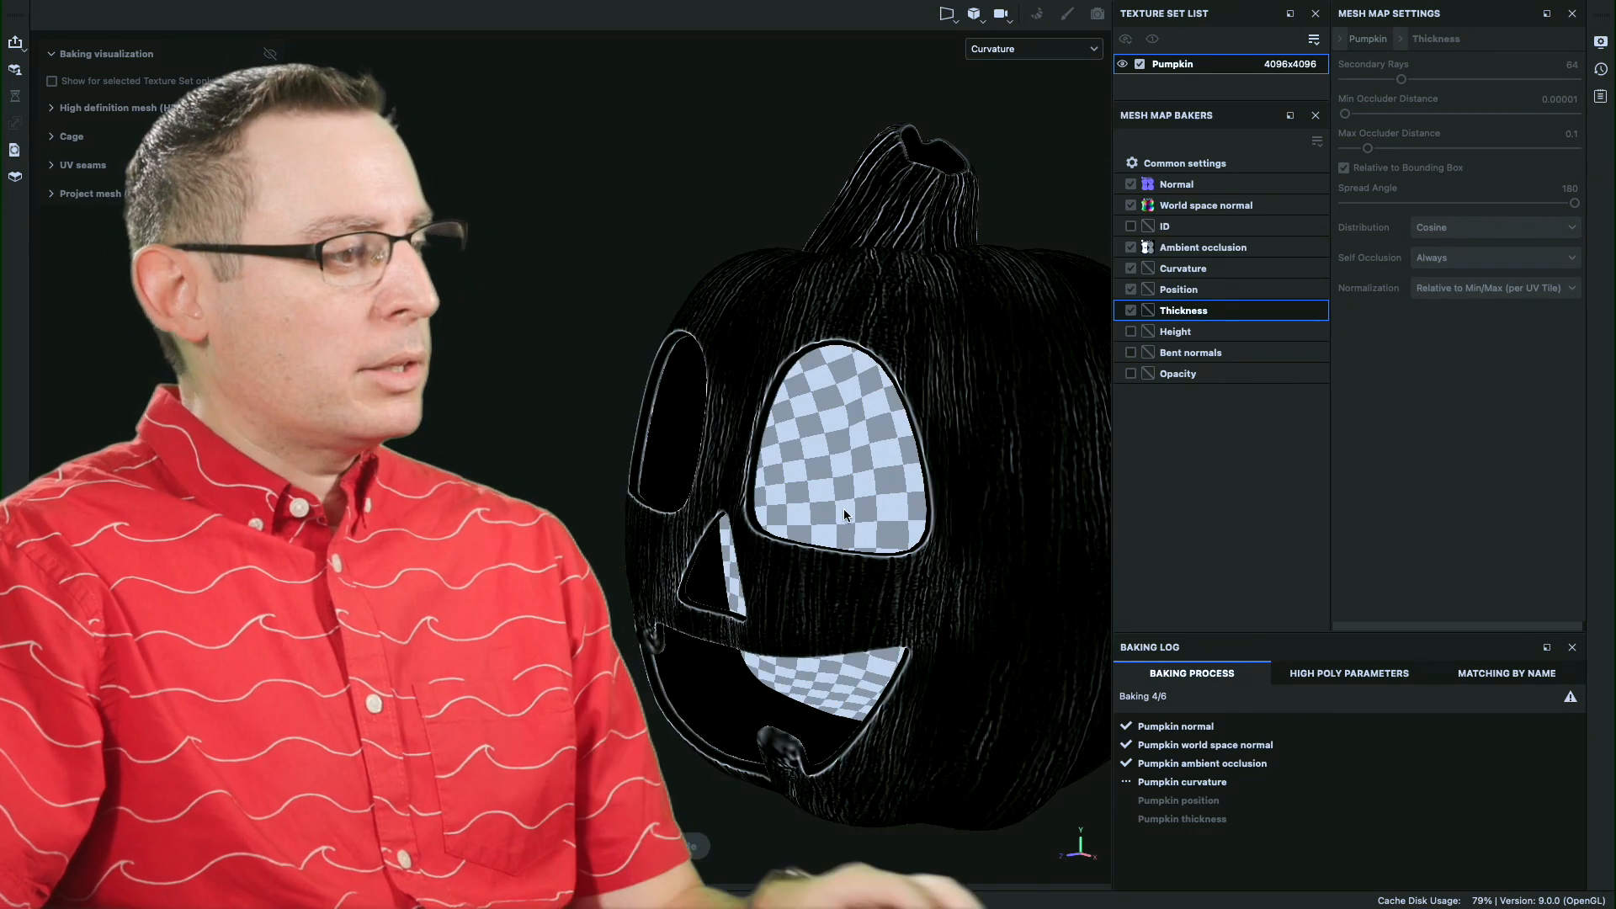
{"action": "middle_click_drag", "start_coordinate": [985, 568], "coordinate": [828, 485], "text": "alt"}
{"action": "left_click_drag", "start_coordinate": [828, 485], "coordinate": [869, 477], "text": "alt"}
{"action": "middle_click_drag", "start_coordinate": [774, 478], "coordinate": [867, 487], "text": "alt"}
{"action": "left_click_drag", "start_coordinate": [867, 487], "coordinate": [817, 496], "text": "alt"}
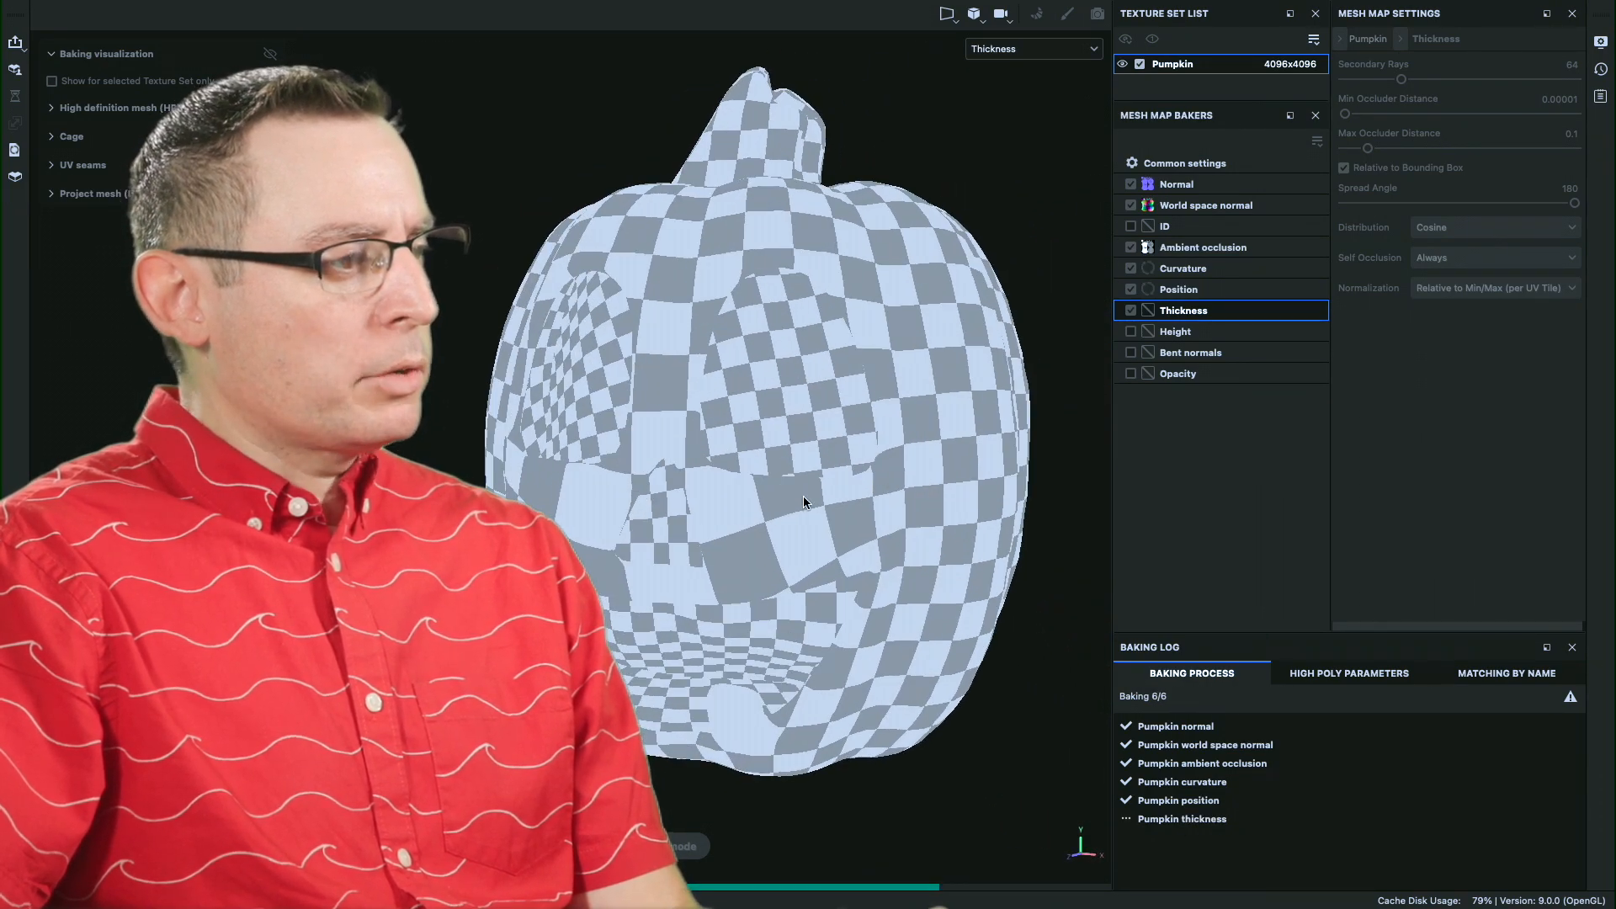
{"action": "middle_click_drag", "start_coordinate": [816, 497], "coordinate": [890, 517], "text": "alt"}
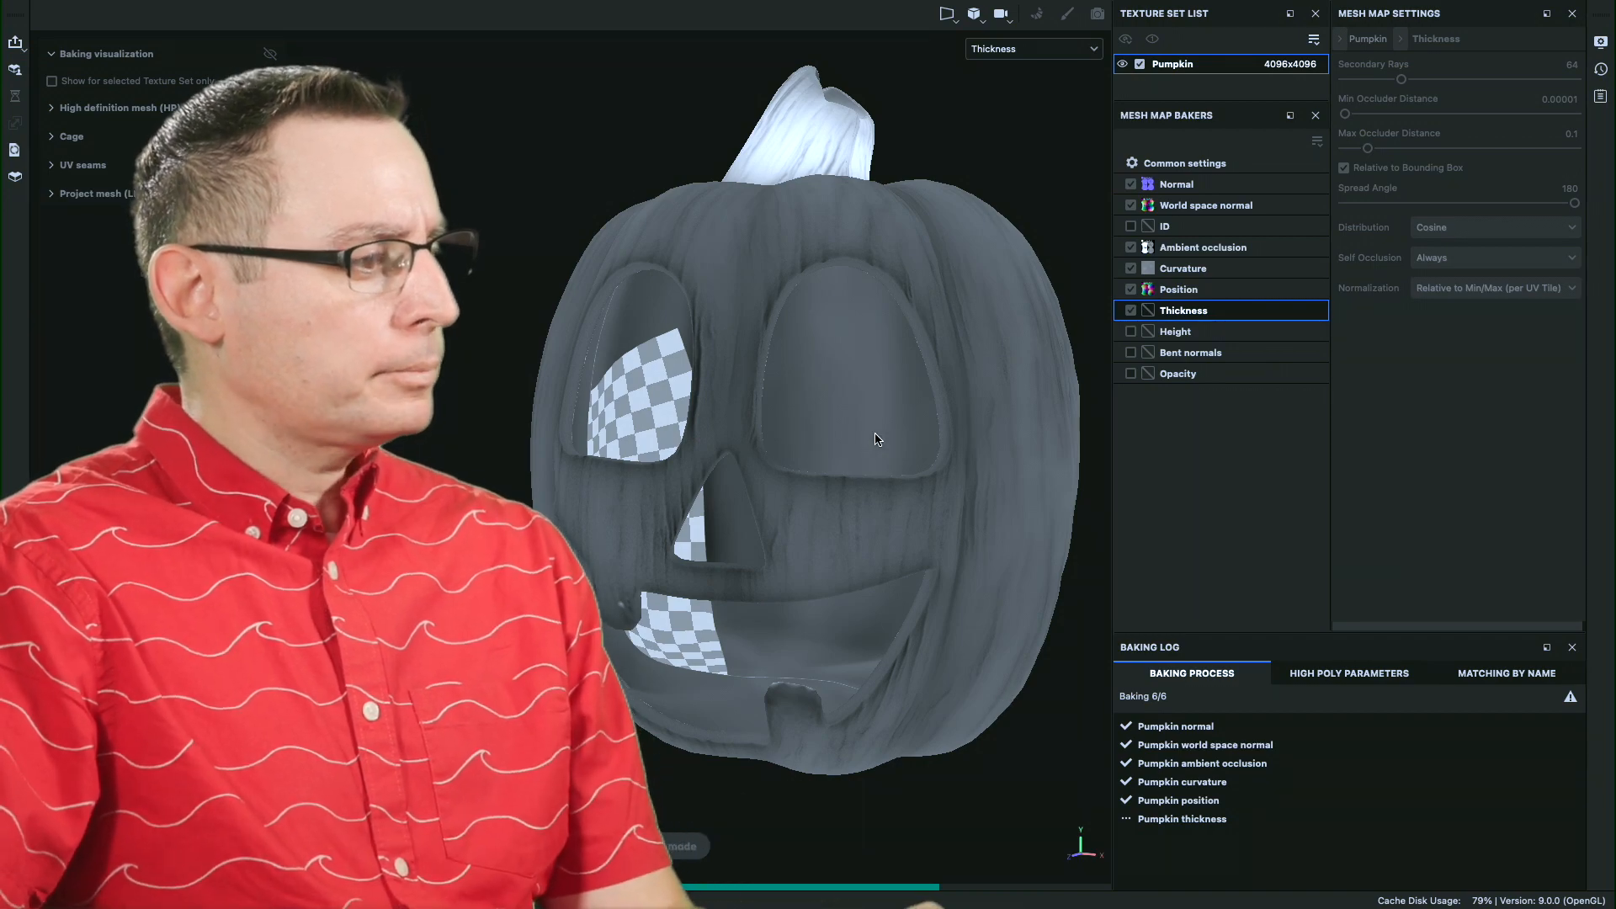
{"action": "left_click_drag", "start_coordinate": [588, 447], "coordinate": [938, 497], "text": "alt"}
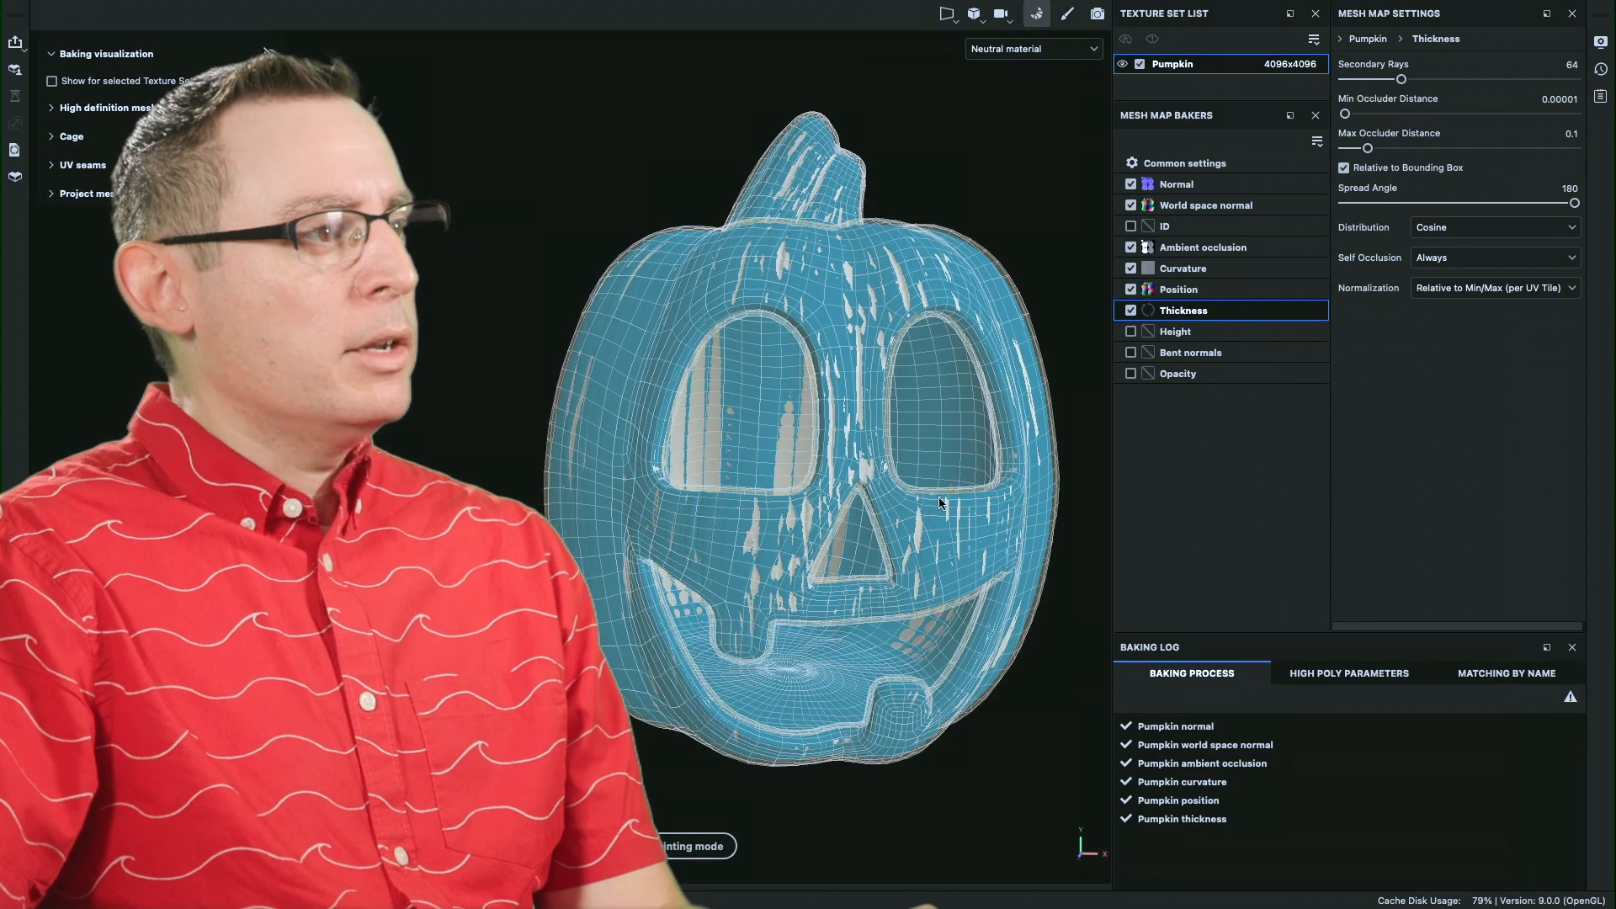
- Switch from baking back to painting mode, maximise the 3D view and enlarge the pumpkin in it
{"action": "left_click", "coordinate": [1069, 16]}
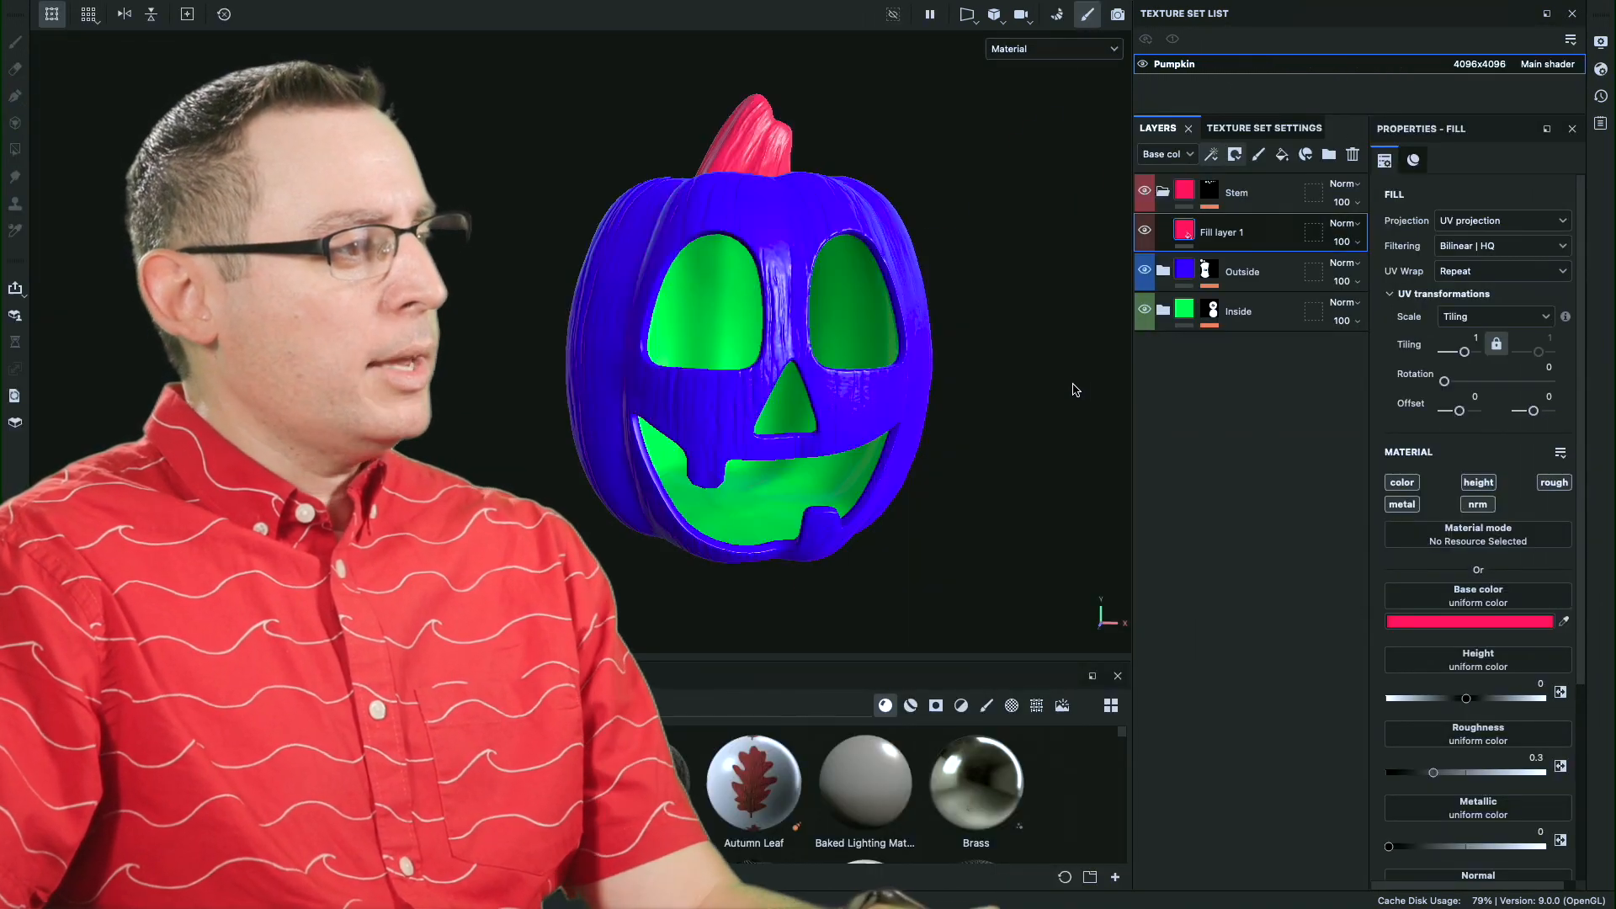
{"action": "key", "text": "Tab"}
{"action": "middle_click_drag", "start_coordinate": [1073, 389], "coordinate": [935, 387], "text": "alt"}
{"action": "scroll", "coordinate": [1010, 387], "scroll_direction": "up", "scroll_amount": 2}
{"action": "scroll", "coordinate": [1179, 386], "scroll_direction": "up", "scroll_amount": 1}
- Examine the baked surface detail on the coloured pumpkin from several angles while rotating the environment lighting
{"action": "left_click_drag", "start_coordinate": [1194, 384], "coordinate": [948, 341], "text": "alt"}
{"action": "mouse_move", "coordinate": [949, 341]}
{"action": "right_mouse_down", "text": "shift"}
{"action": "mouse_move", "coordinate": [1013, 342]}
{"action": "mouse_move", "coordinate": [863, 363]}
{"action": "mouse_move", "coordinate": [1047, 357]}
{"action": "mouse_move", "coordinate": [923, 375]}
{"action": "mouse_move", "coordinate": [989, 368]}
{"action": "mouse_move", "coordinate": [929, 378]}
{"action": "mouse_move", "coordinate": [972, 372]}
{"action": "right_mouse_up", "text": "shift"}
{"action": "left_click_drag", "start_coordinate": [973, 373], "coordinate": [952, 415], "text": "alt"}
{"action": "mouse_move", "coordinate": [952, 415]}
{"action": "right_mouse_down", "text": "shift"}
{"action": "mouse_move", "coordinate": [1021, 404]}
{"action": "mouse_move", "coordinate": [891, 426]}
{"action": "mouse_move", "coordinate": [945, 425]}
{"action": "right_mouse_up", "text": "shift"}
{"action": "left_click_drag", "start_coordinate": [944, 425], "coordinate": [964, 339], "text": "alt"}
{"action": "mouse_move", "coordinate": [935, 391]}
{"action": "right_mouse_down", "text": "shift"}
{"action": "mouse_move", "coordinate": [953, 387]}
{"action": "mouse_move", "coordinate": [916, 396]}
{"action": "right_mouse_up", "text": "shift"}
{"action": "left_click_drag", "start_coordinate": [916, 395], "coordinate": [1007, 330], "text": "alt"}
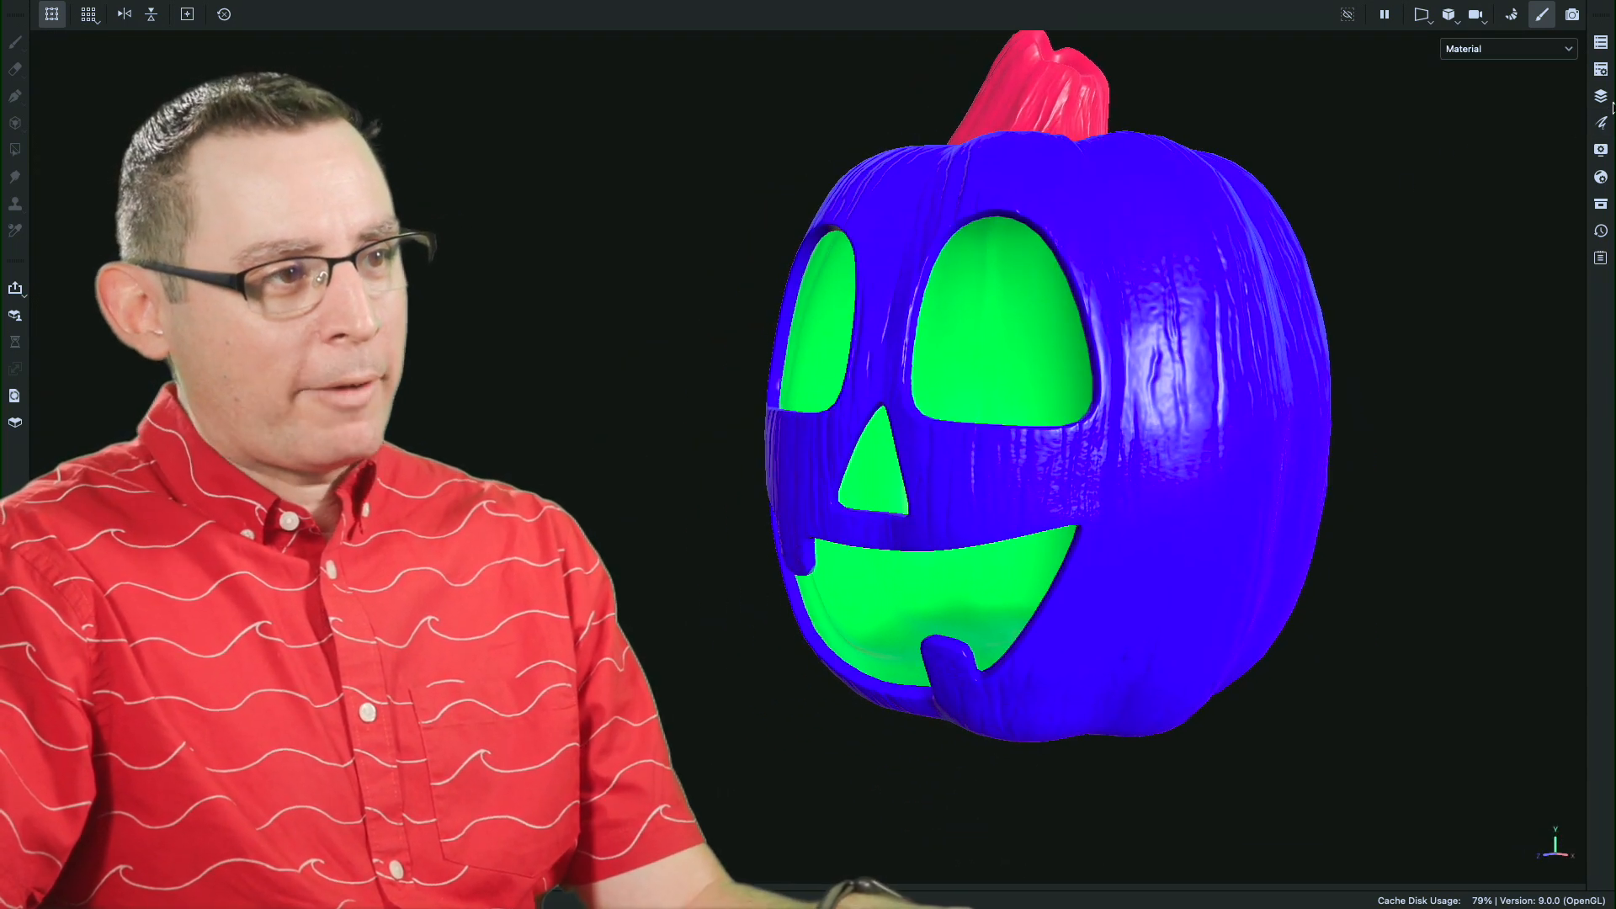
- Hide the Stem, Outside and Inside layers so only the bare baked pumpkin is displayed, framed beside the presenter
{"action": "left_click", "coordinate": [1602, 97]}
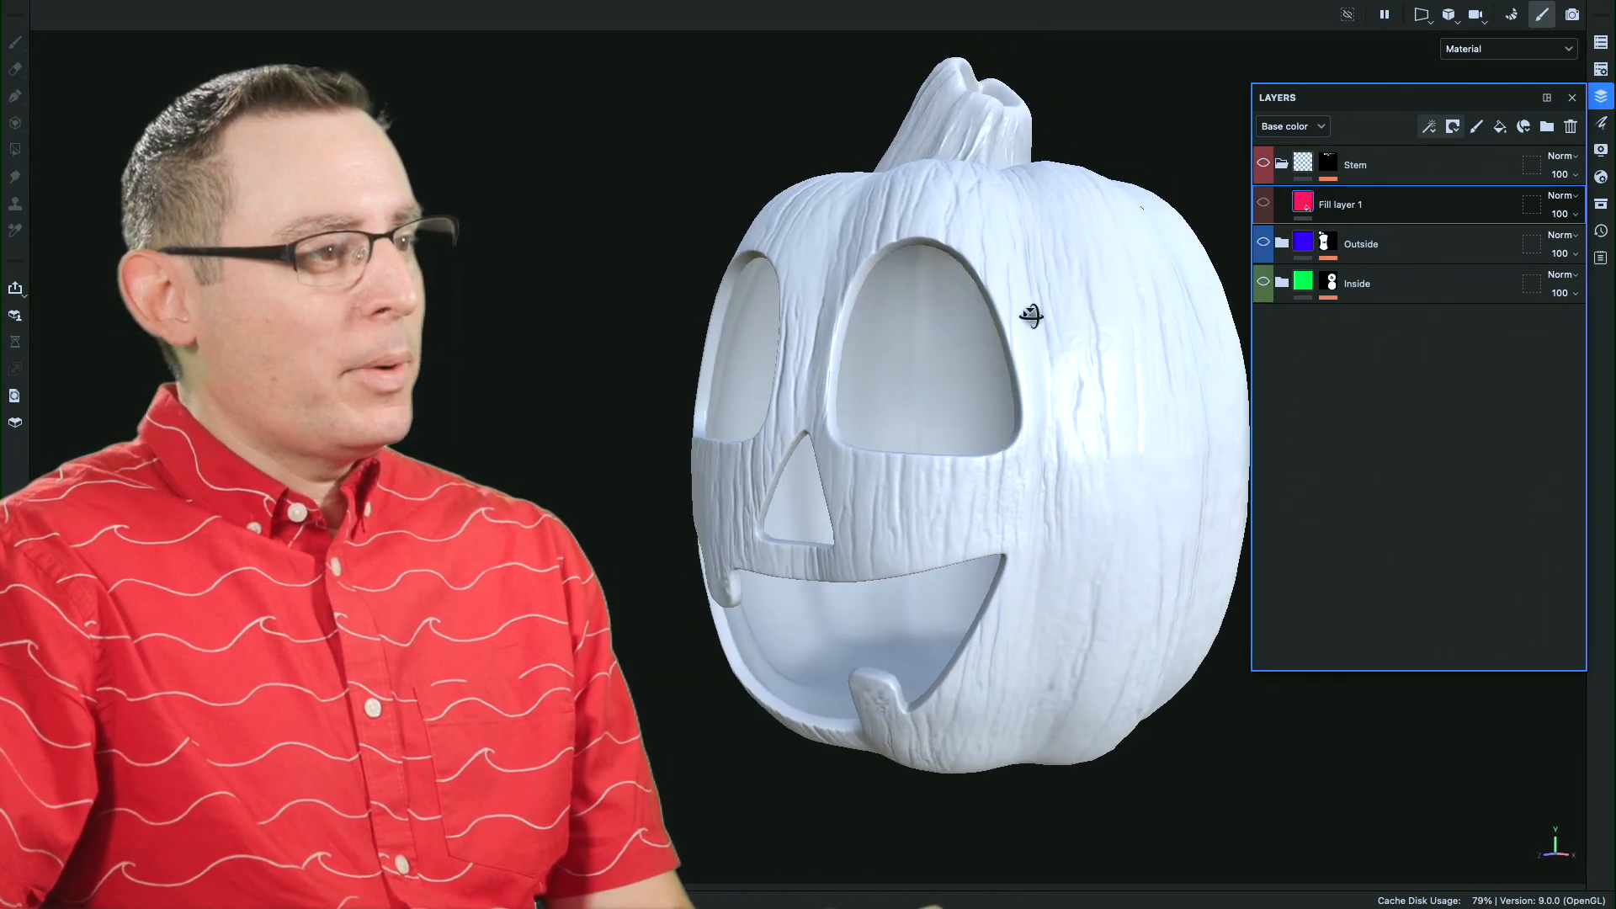
{"action": "middle_click_drag", "start_coordinate": [1033, 368], "coordinate": [1101, 373], "text": "alt"}
{"action": "right_click_drag", "start_coordinate": [1101, 373], "coordinate": [1145, 379], "text": "alt"}
{"action": "middle_click_drag", "start_coordinate": [1044, 379], "coordinate": [1114, 364], "text": "alt"}
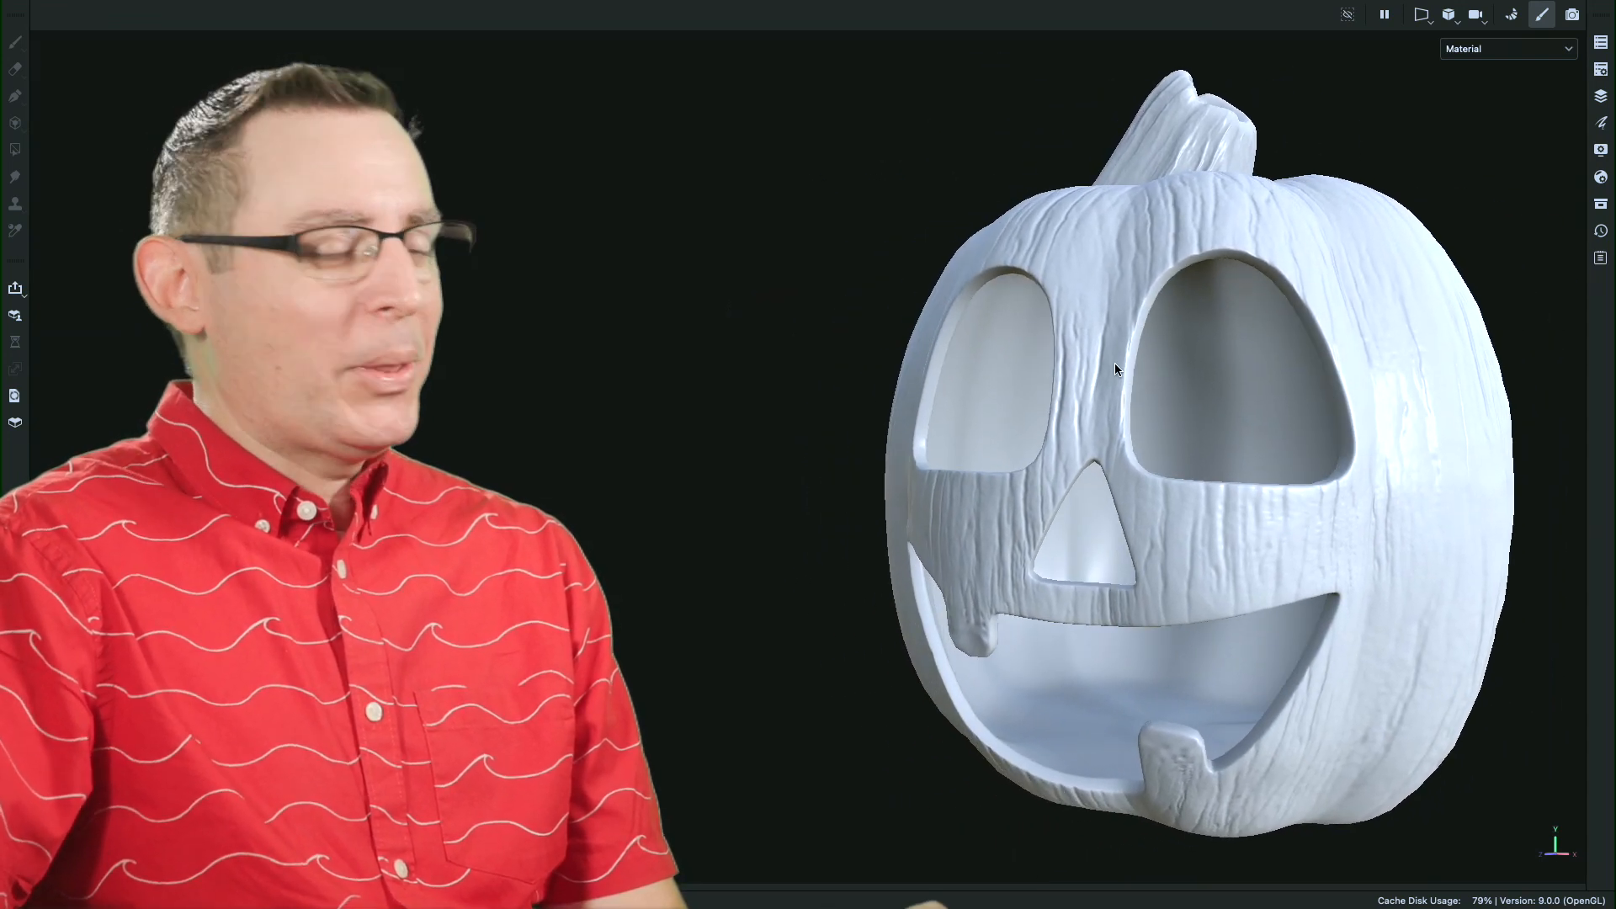
- Examine the uncoloured pumpkin's back, sides and stem under different environment lighting directions
{"action": "left_click_drag", "start_coordinate": [1087, 361], "coordinate": [1206, 338], "text": "alt"}
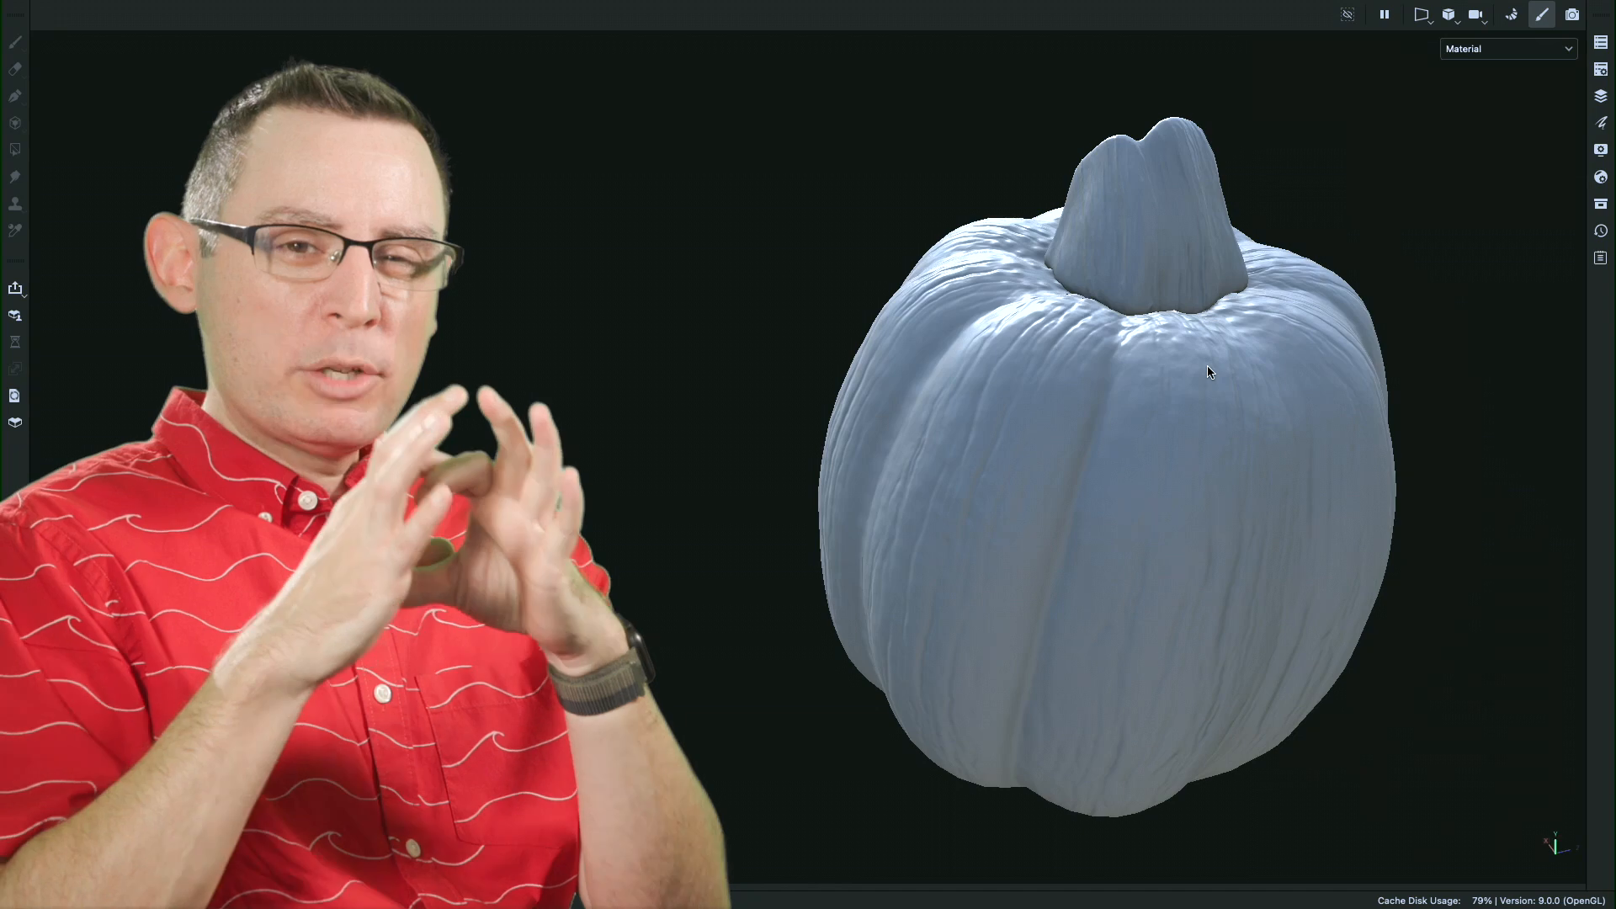
{"action": "left_click_drag", "start_coordinate": [1209, 374], "coordinate": [1135, 338], "text": "alt"}
{"action": "middle_click_drag", "start_coordinate": [1134, 337], "coordinate": [1118, 286], "text": "alt"}
{"action": "right_click_drag", "start_coordinate": [1152, 388], "coordinate": [1209, 408], "text": "shift"}
{"action": "left_click_drag", "start_coordinate": [1209, 413], "coordinate": [968, 395], "text": "alt"}
{"action": "right_click_drag", "start_coordinate": [970, 383], "coordinate": [1057, 384], "text": "shift"}
{"action": "left_click_drag", "start_coordinate": [1057, 384], "coordinate": [883, 389], "text": "alt"}
{"action": "left_click_drag", "start_coordinate": [1263, 371], "coordinate": [1014, 400], "text": "alt"}
{"action": "middle_click_drag", "start_coordinate": [1015, 399], "coordinate": [1339, 362], "text": "alt"}
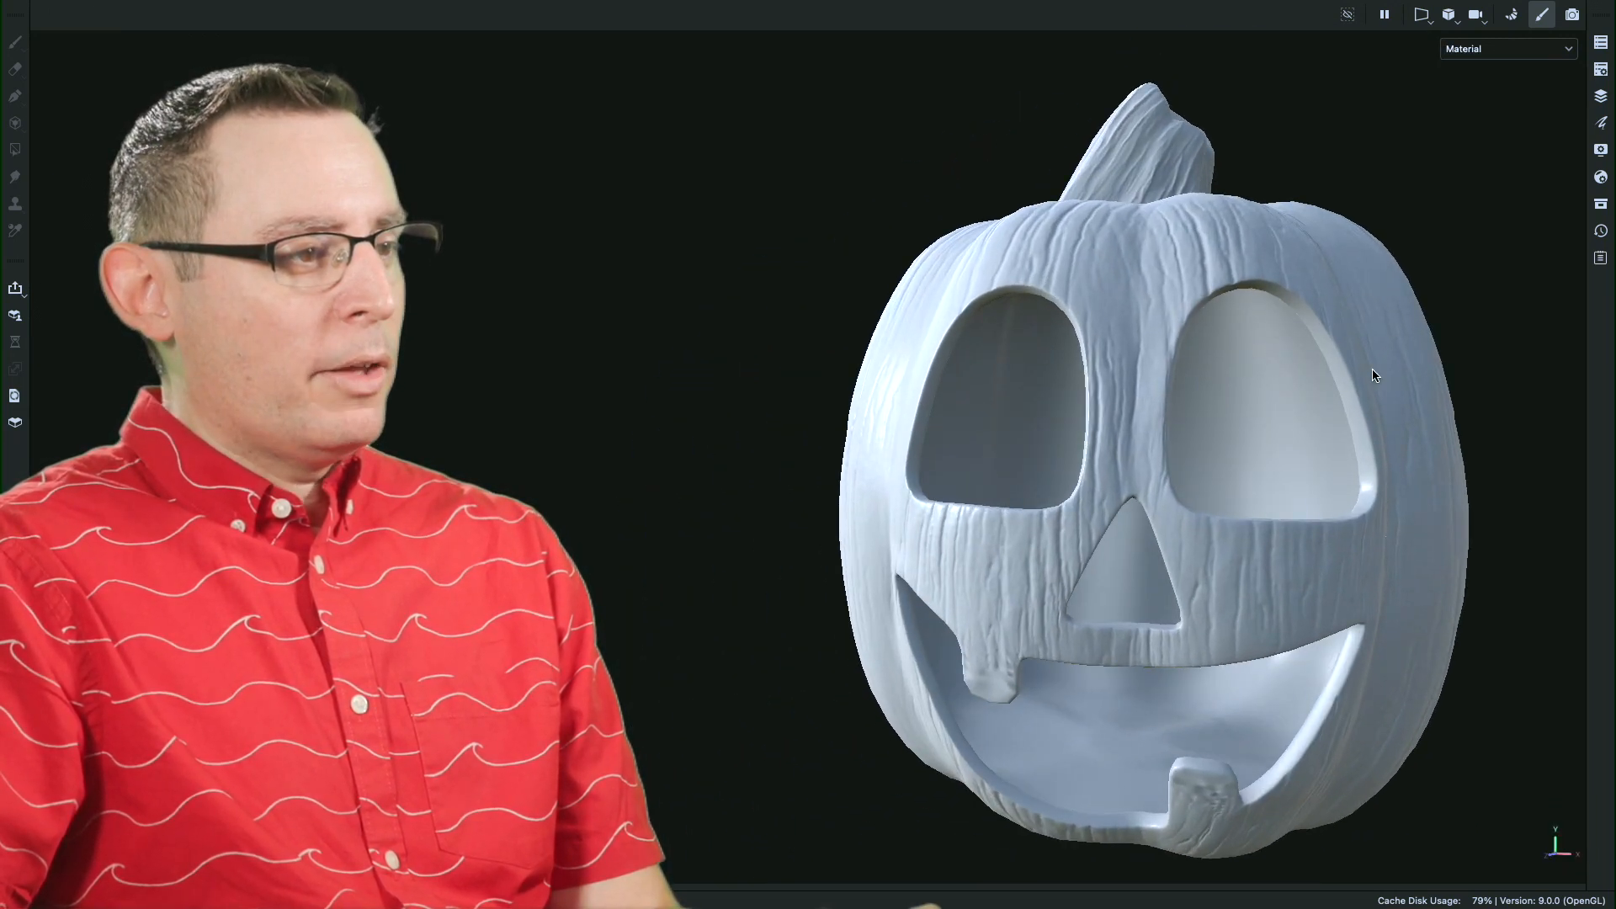
- Inspect the baked normal detail around the pumpkin's carved eyes, nose and mouth from the front
{"action": "left_click_drag", "start_coordinate": [1375, 375], "coordinate": [1325, 325], "text": "alt"}
{"action": "middle_click_drag", "start_coordinate": [1325, 325], "coordinate": [1273, 356], "text": "alt"}
{"action": "right_click_drag", "start_coordinate": [1274, 355], "coordinate": [1320, 371], "text": "alt"}
{"action": "middle_click_drag", "start_coordinate": [1271, 407], "coordinate": [1319, 394], "text": "alt"}
{"action": "left_click_drag", "start_coordinate": [1318, 394], "coordinate": [1360, 336], "text": "alt"}
{"action": "middle_click_drag", "start_coordinate": [1361, 336], "coordinate": [1293, 334], "text": "alt"}
{"action": "left_click_drag", "start_coordinate": [1293, 334], "coordinate": [1258, 345], "text": "alt"}
{"action": "middle_click_drag", "start_coordinate": [1258, 345], "coordinate": [1299, 325], "text": "alt"}
{"action": "left_click_drag", "start_coordinate": [1298, 325], "coordinate": [1289, 338], "text": "alt"}
{"action": "middle_click_drag", "start_coordinate": [1290, 338], "coordinate": [1294, 304], "text": "alt"}
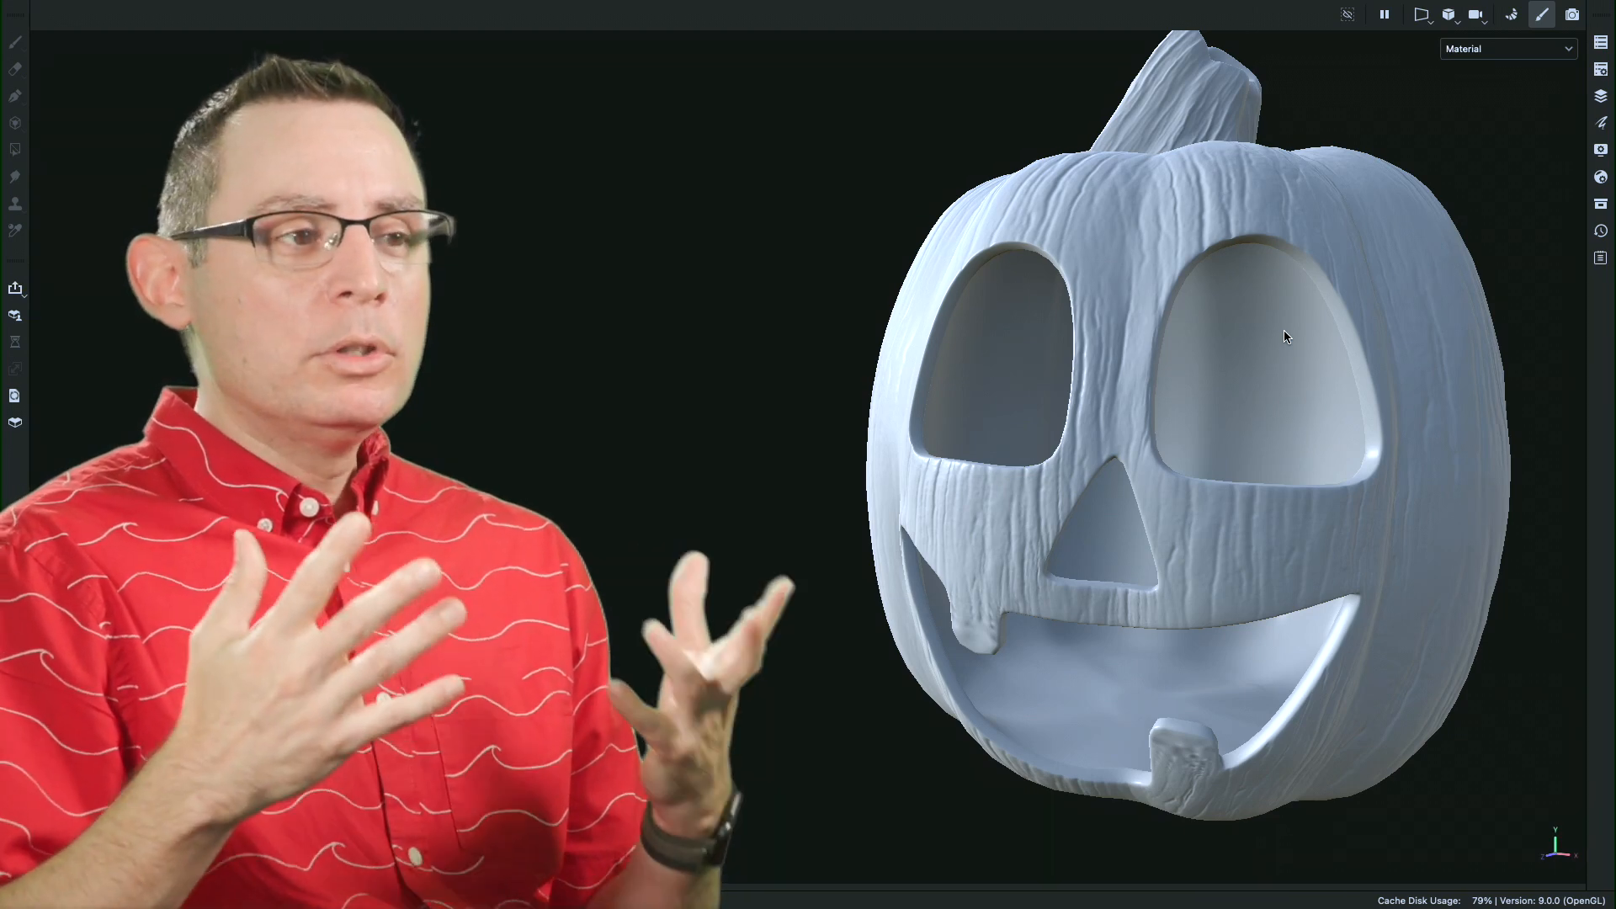
- Display the baked Normal, Ambient occlusion and Curvature mesh maps on the pumpkin one after another
{"action": "left_click", "coordinate": [1492, 51]}
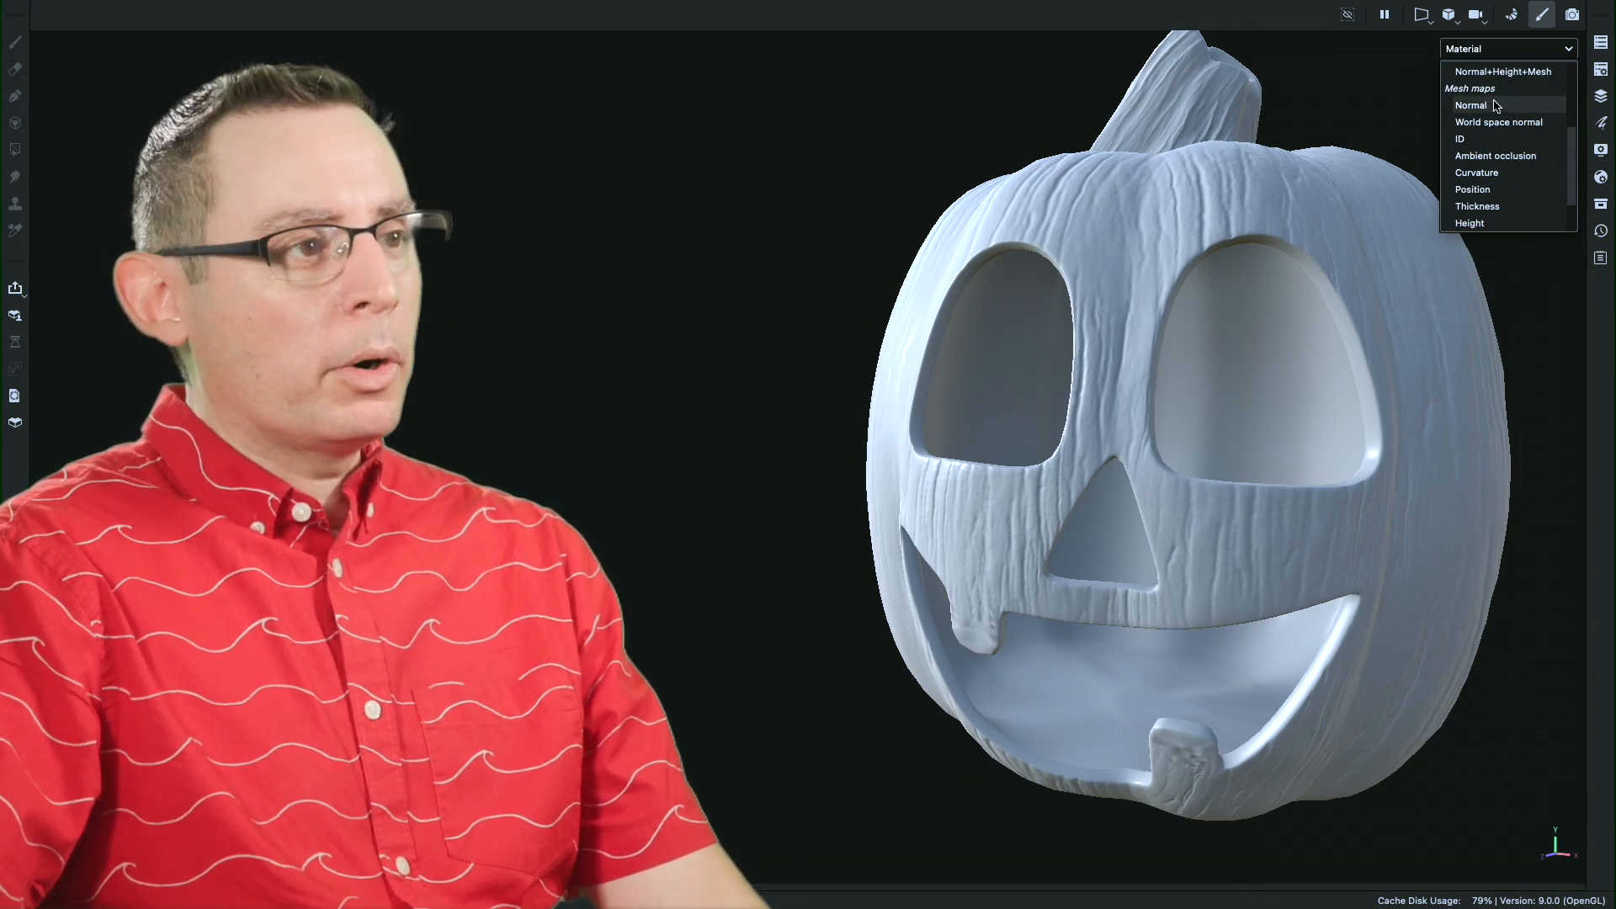
{"action": "left_click", "coordinate": [1497, 108]}
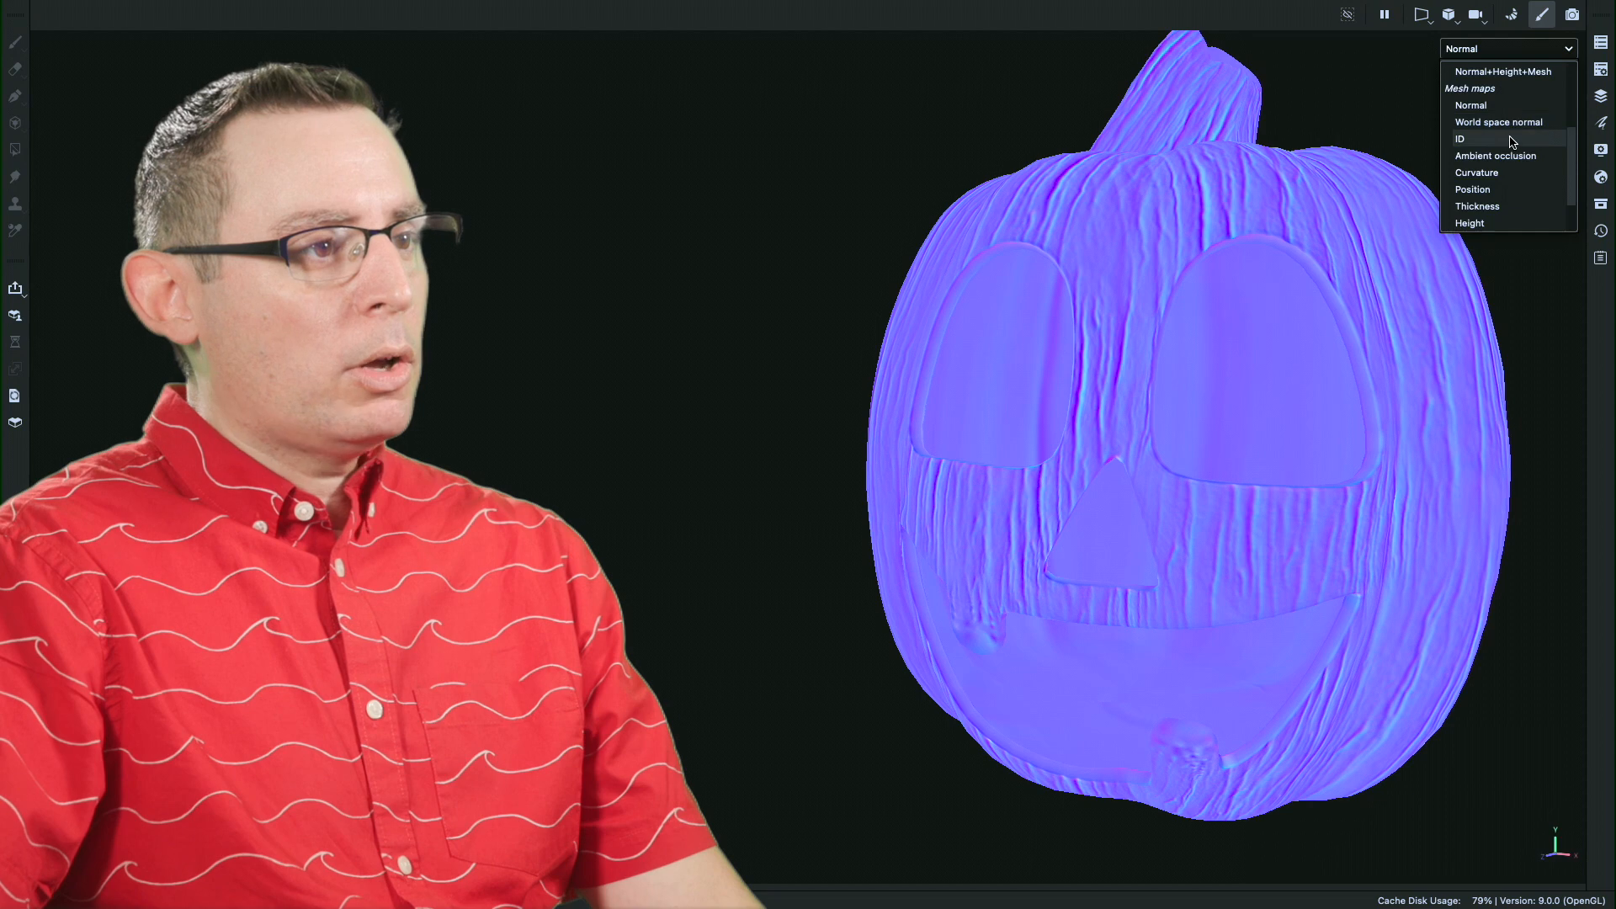
{"action": "left_click", "coordinate": [1513, 157]}
{"action": "left_click", "coordinate": [1519, 51]}
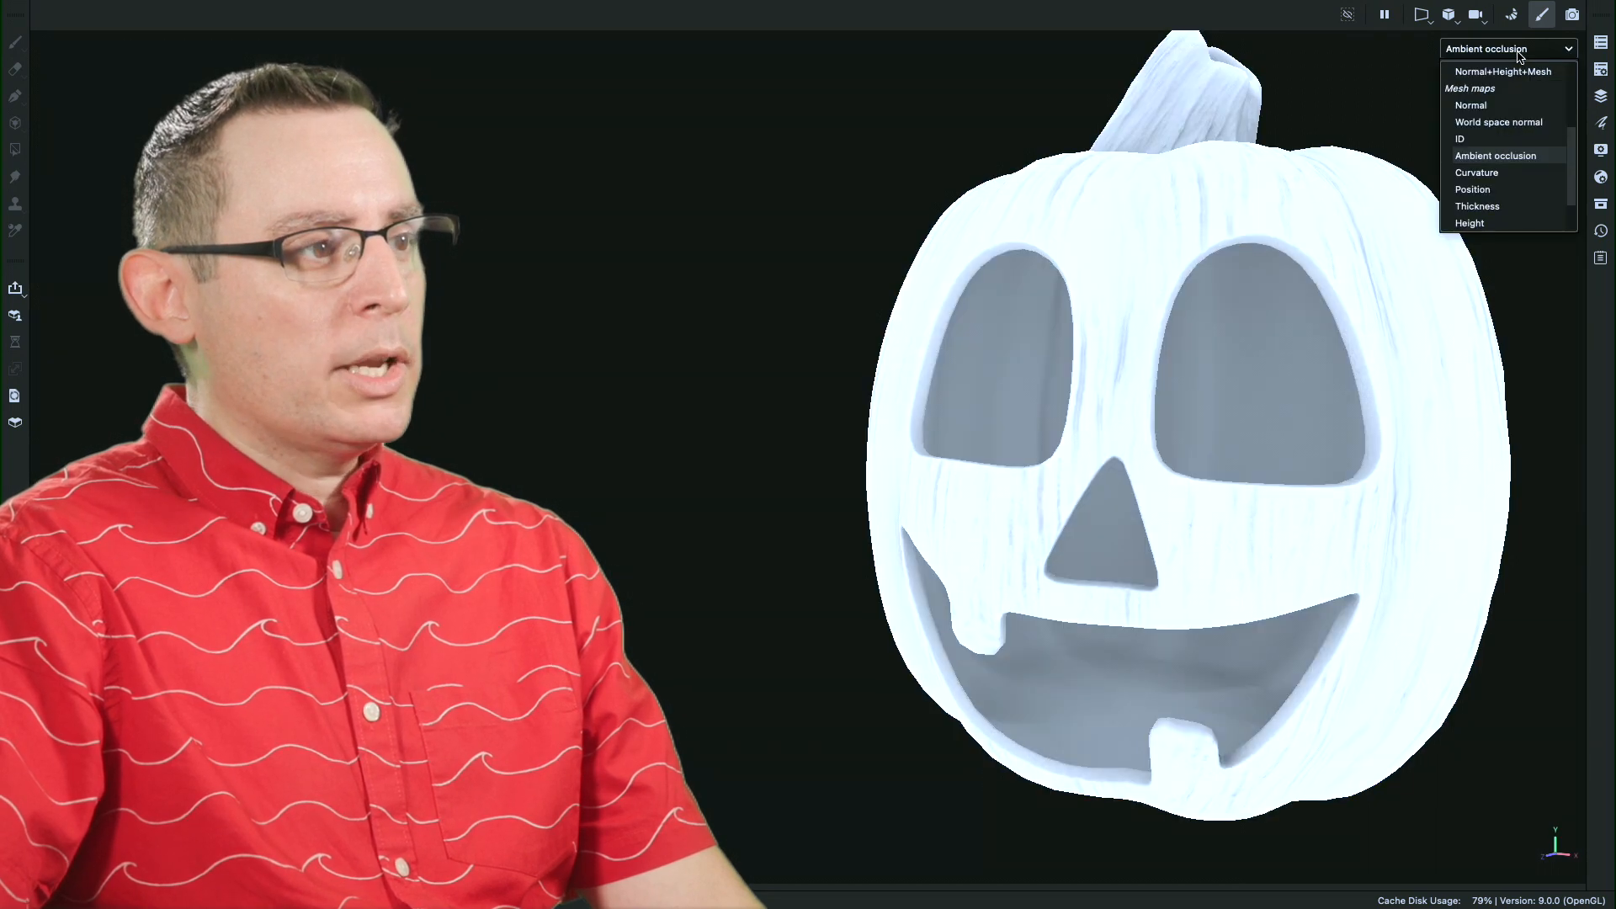
{"action": "left_click", "coordinate": [1507, 174]}
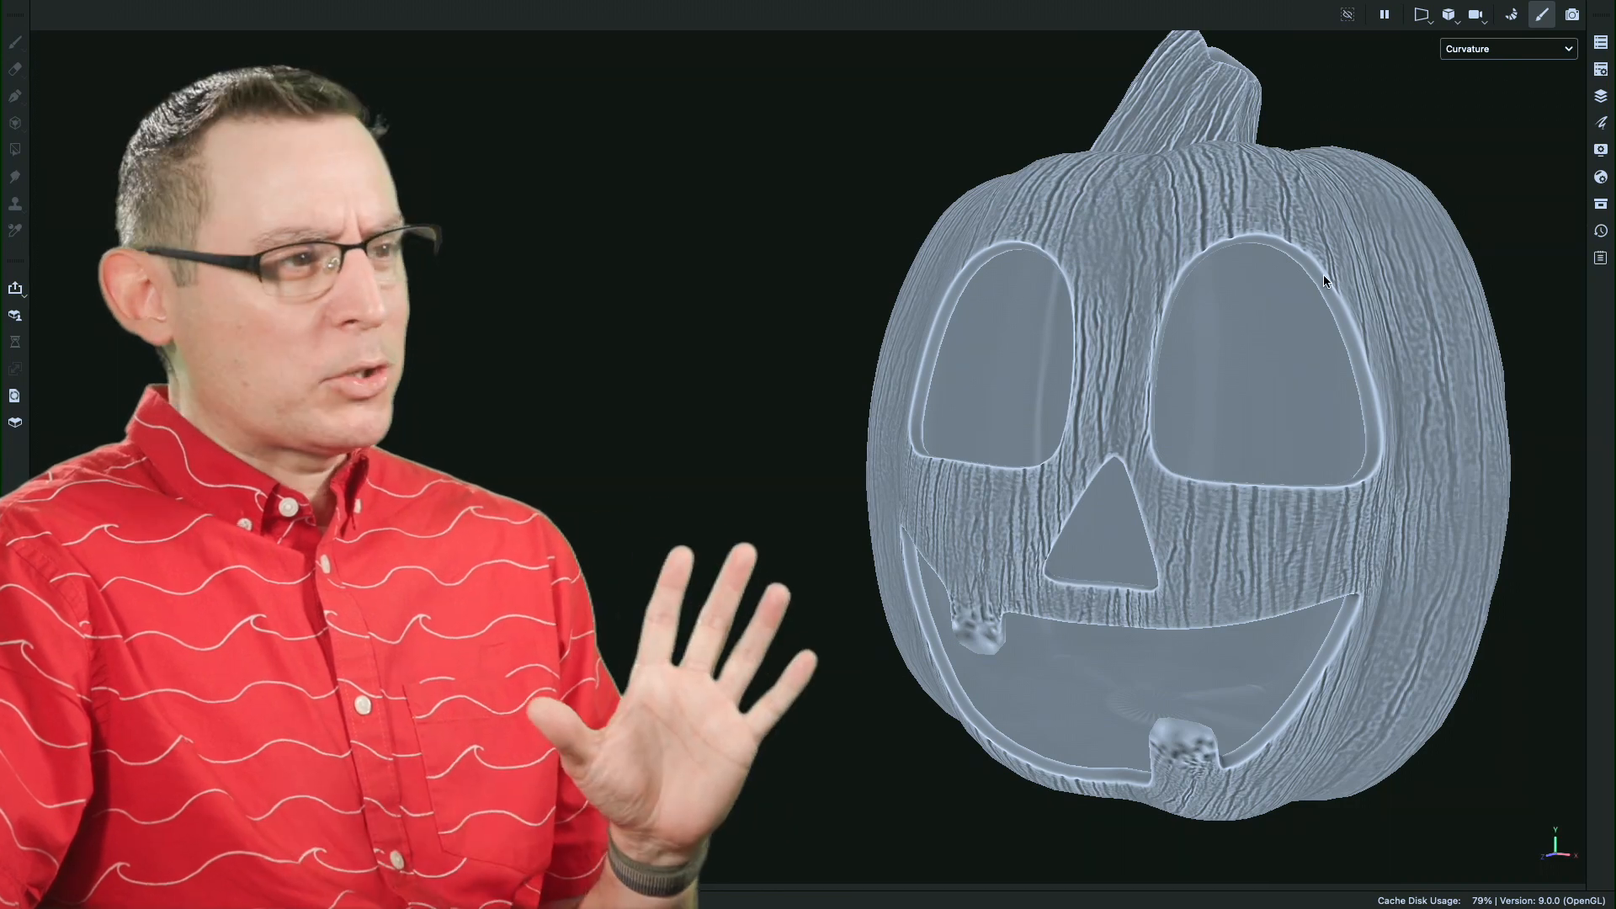
- Display the Thickness mesh map on the pumpkin, followed by the Height mesh map
{"action": "left_click", "coordinate": [1497, 51]}
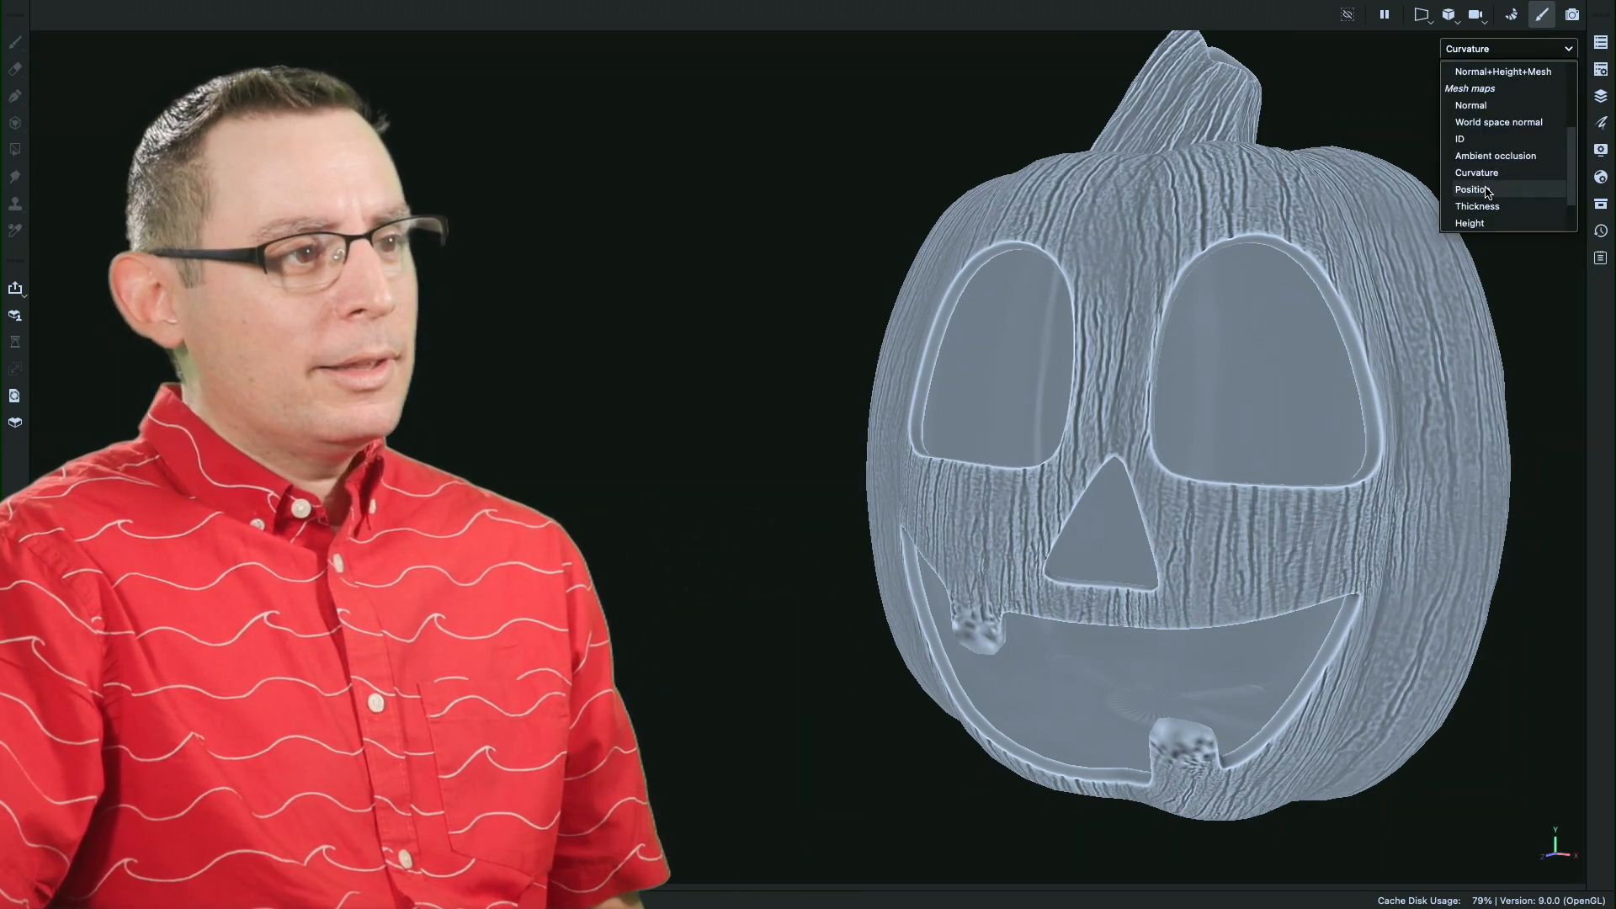
{"action": "left_click", "coordinate": [1487, 207]}
{"action": "left_click", "coordinate": [1504, 52]}
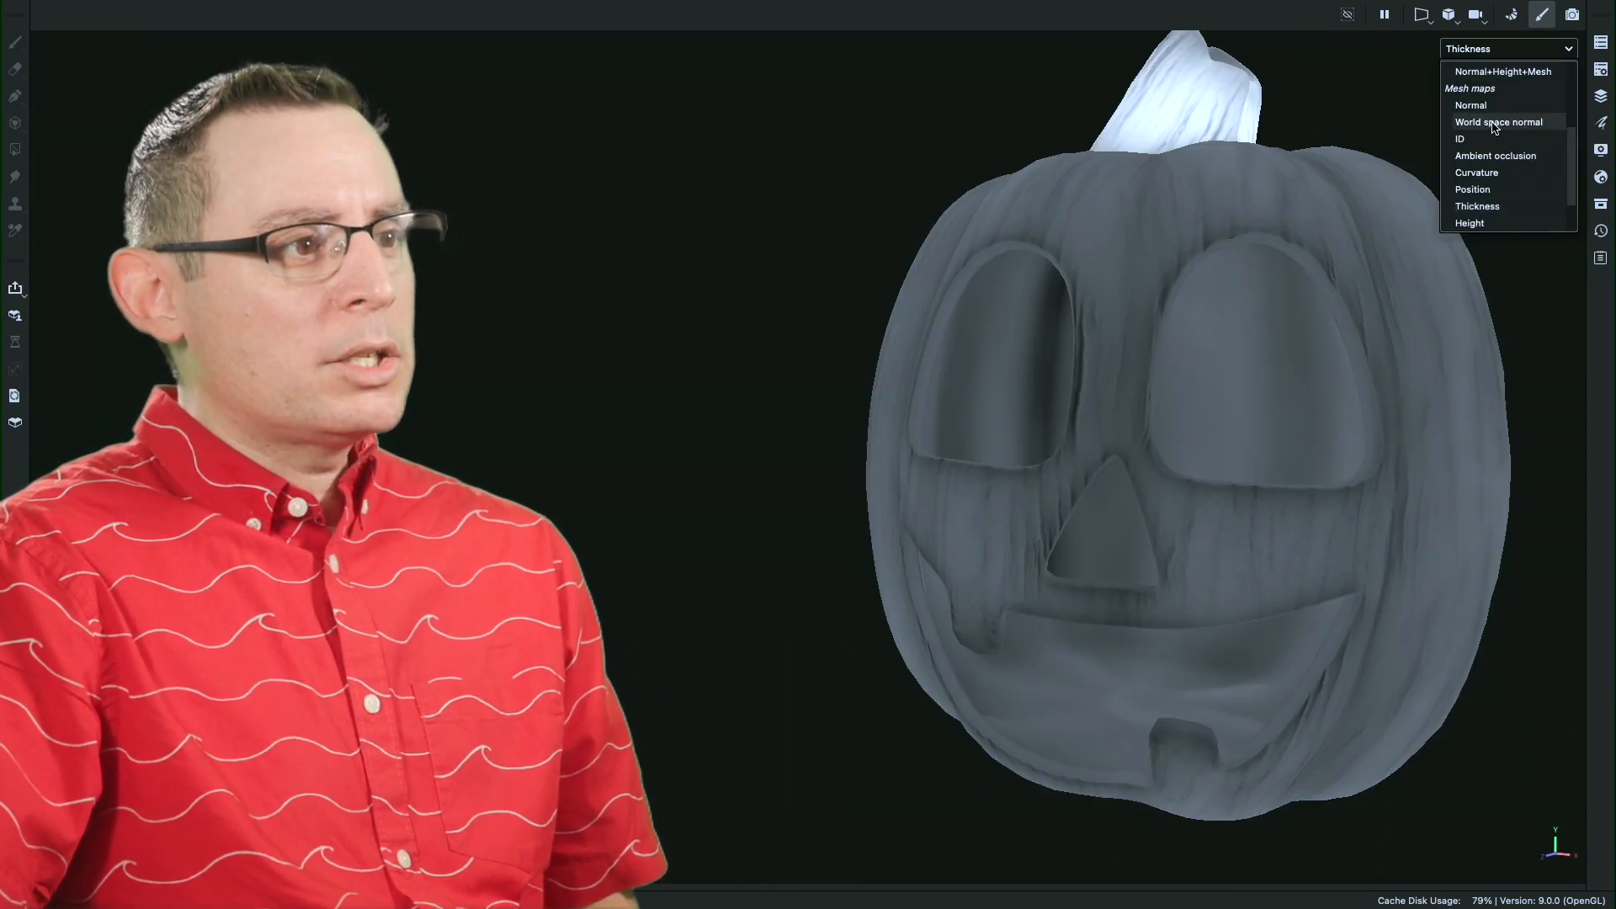
{"action": "left_click", "coordinate": [1470, 223]}
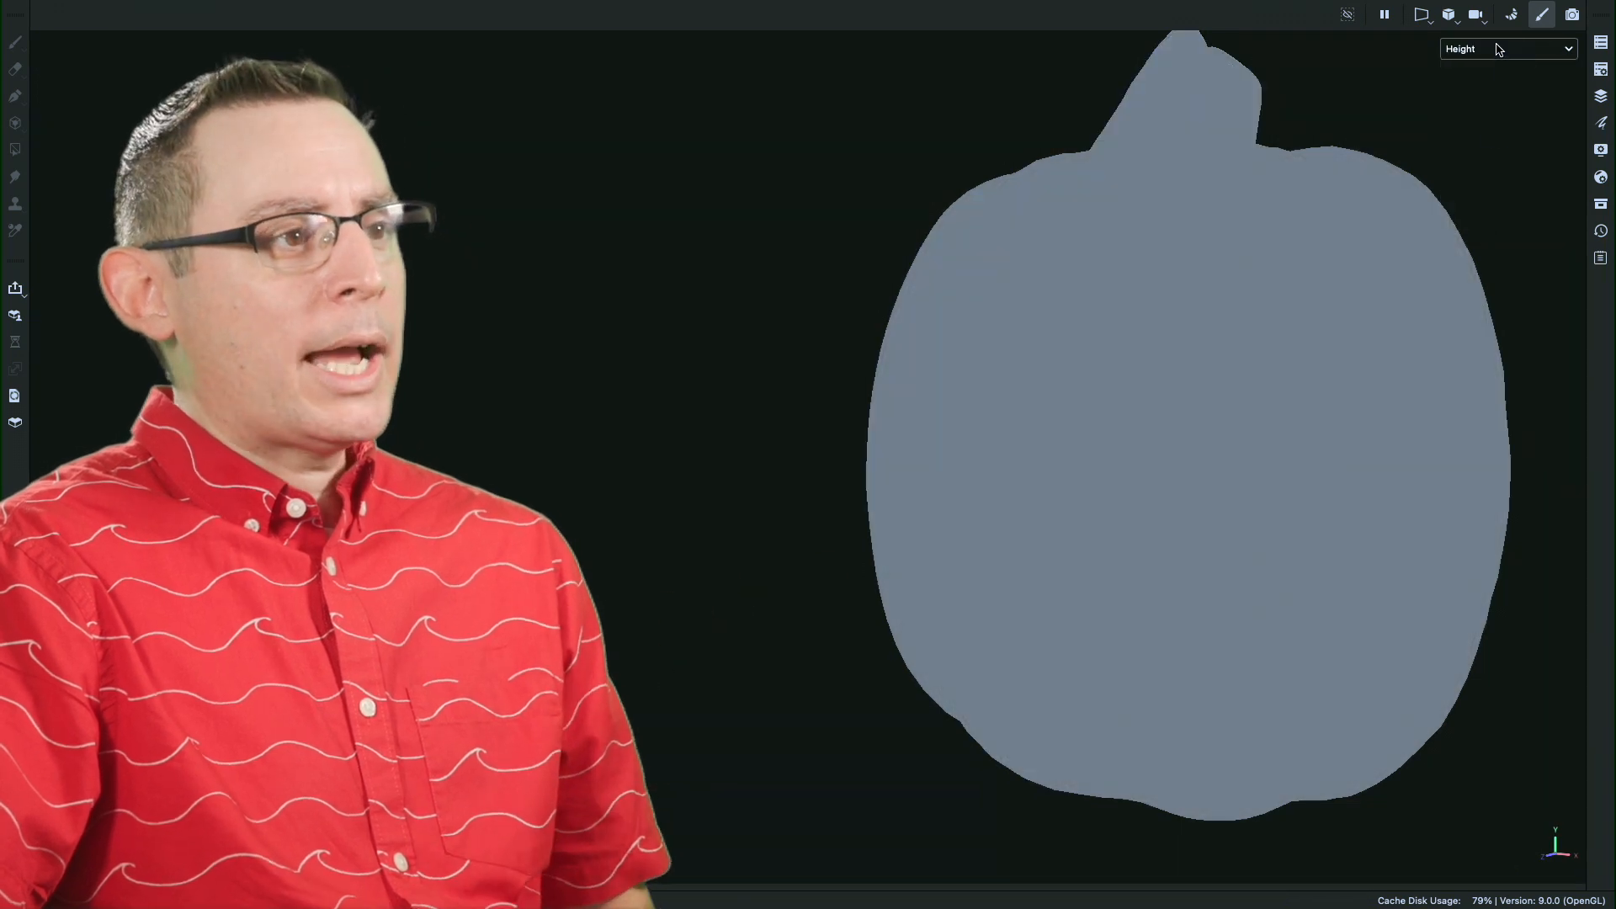
- Show the Normal mesh map again from a turned angle and return the viewport to the Material display
{"action": "left_click", "coordinate": [1497, 50]}
{"action": "left_click", "coordinate": [1473, 105]}
{"action": "left_click_drag", "start_coordinate": [1312, 256], "coordinate": [1198, 326], "text": "alt"}
{"action": "key", "text": "m"}
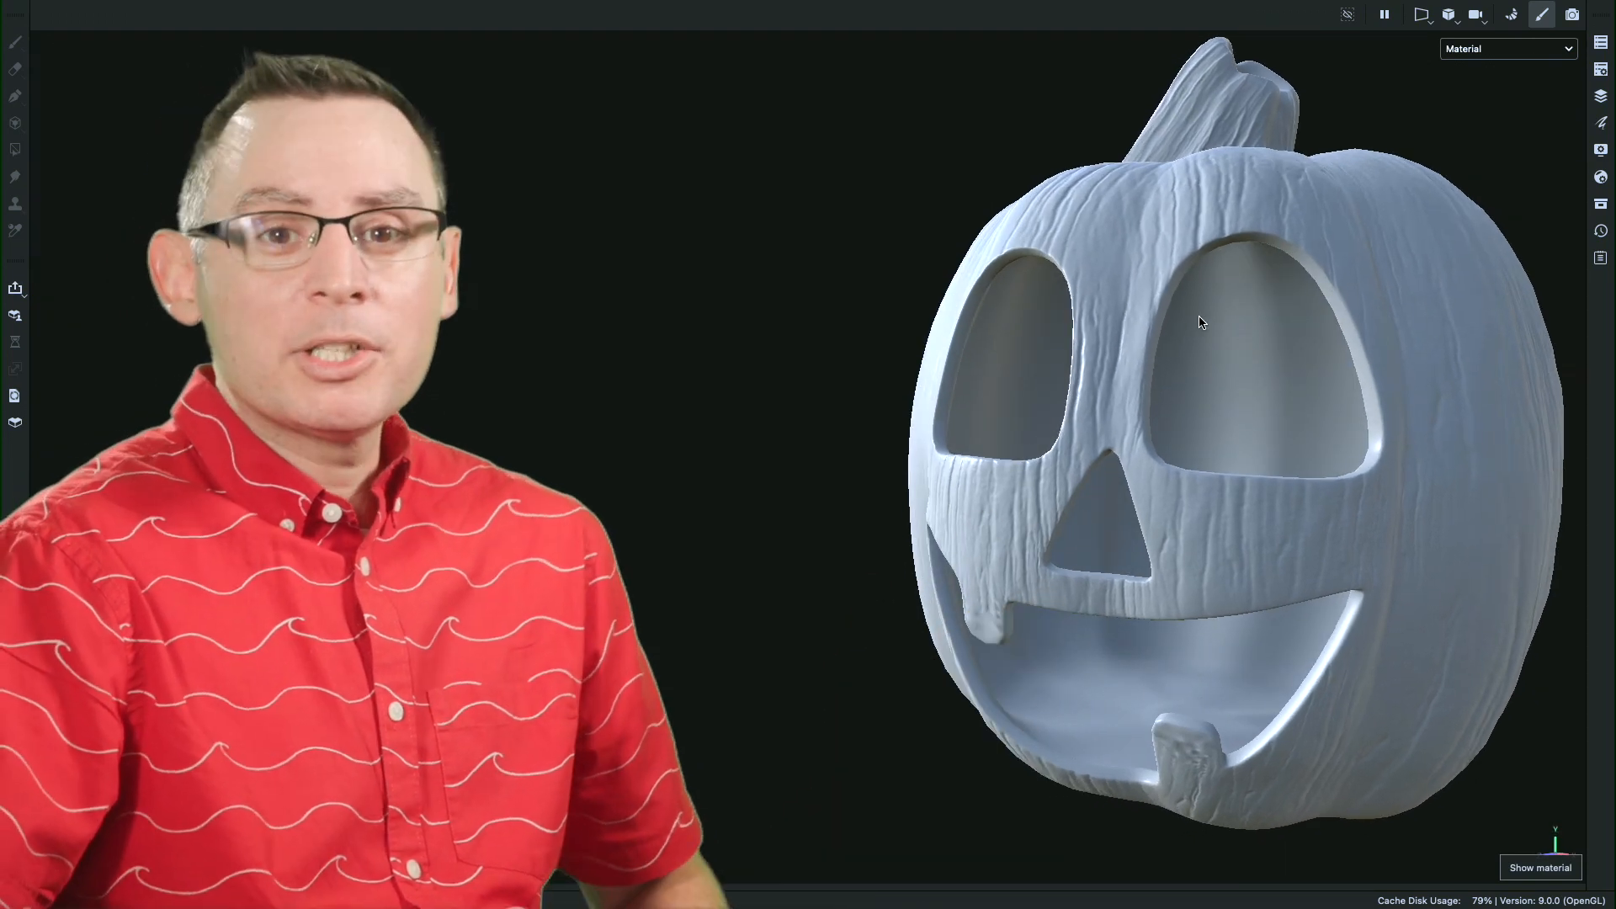